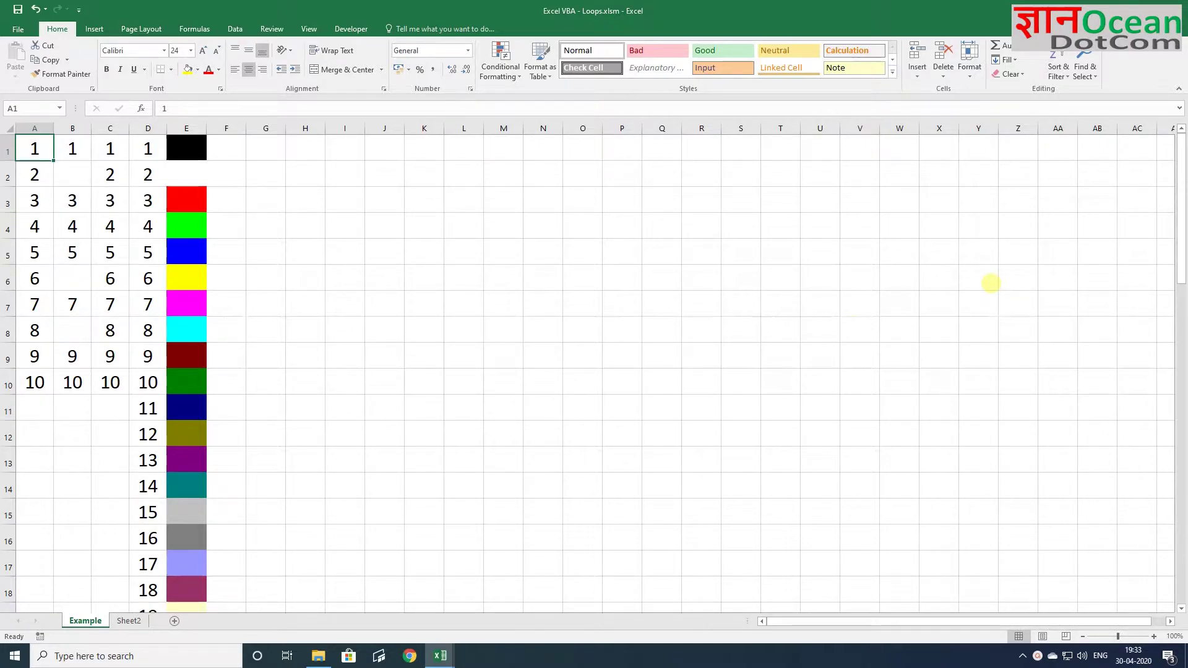
- Switch from the Example sheet to the empty Sheet2 in Loops.xlsm
left_click(126, 621)
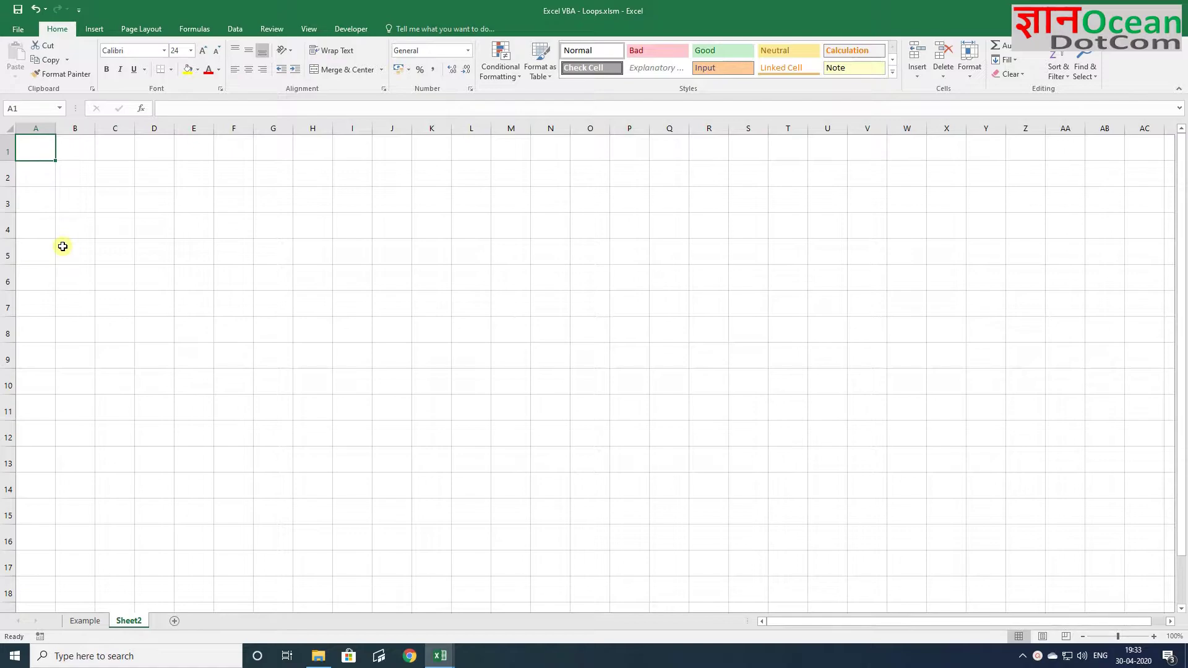
- Type a sample row 2 x 1 = 2 across cells A1:E1
type("2")
key("Tab")
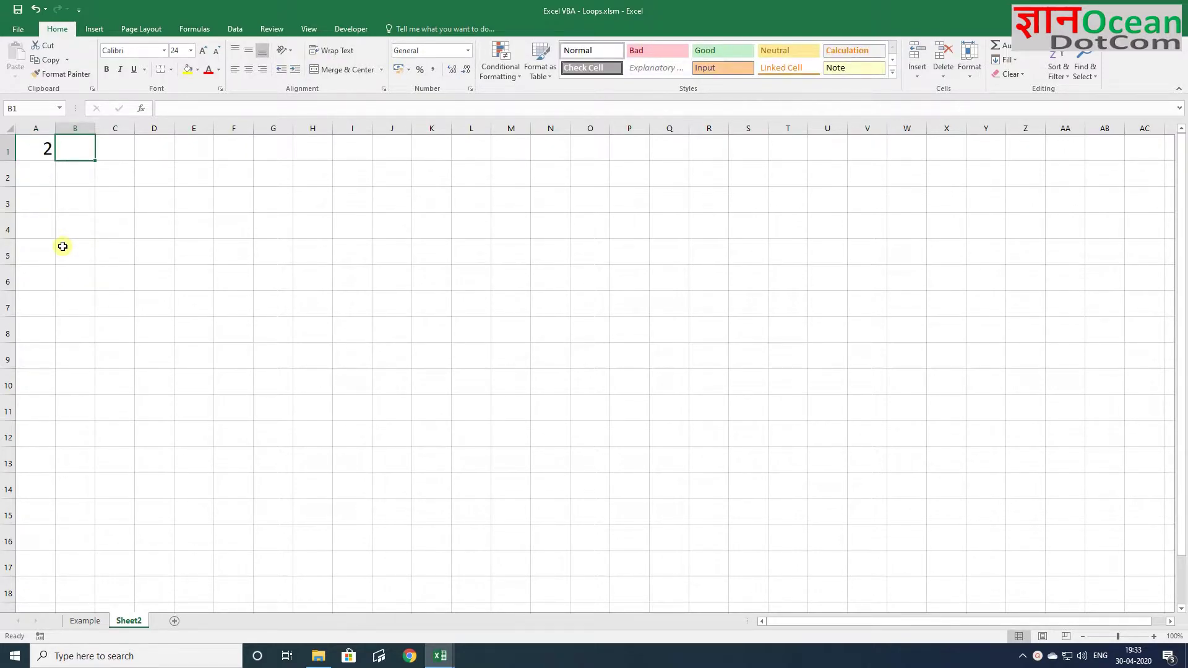
type("x")
key("Tab")
type("1")
key("Tab")
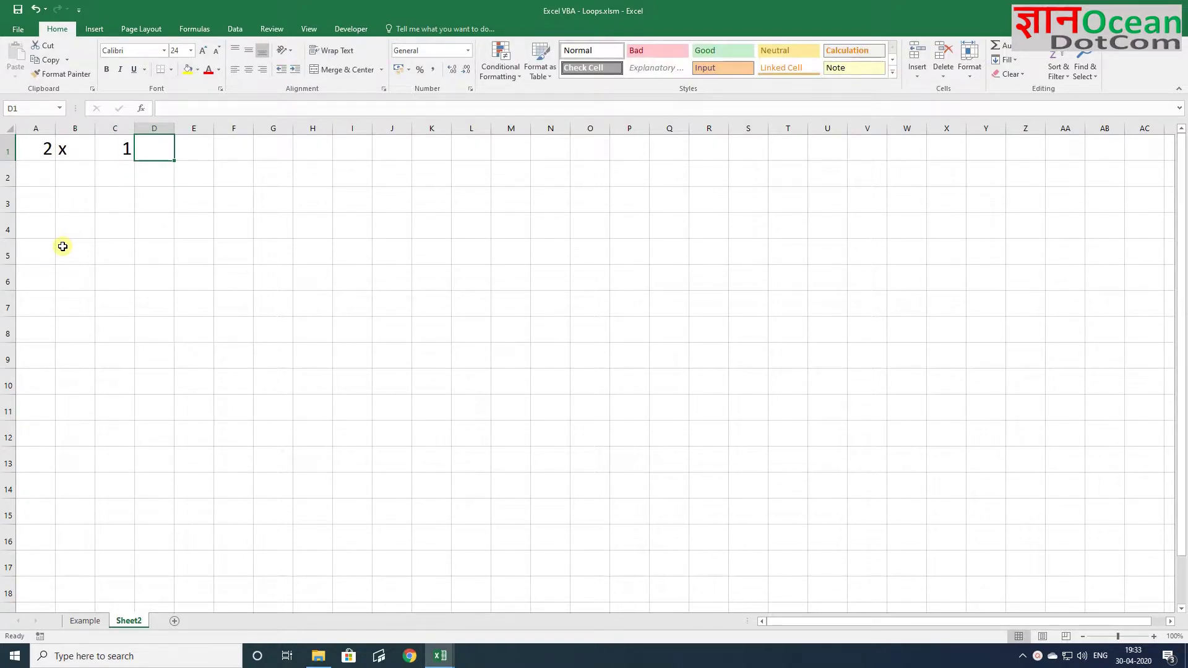
type("=(")
key("Escape")
type("'=")
key("Tab")
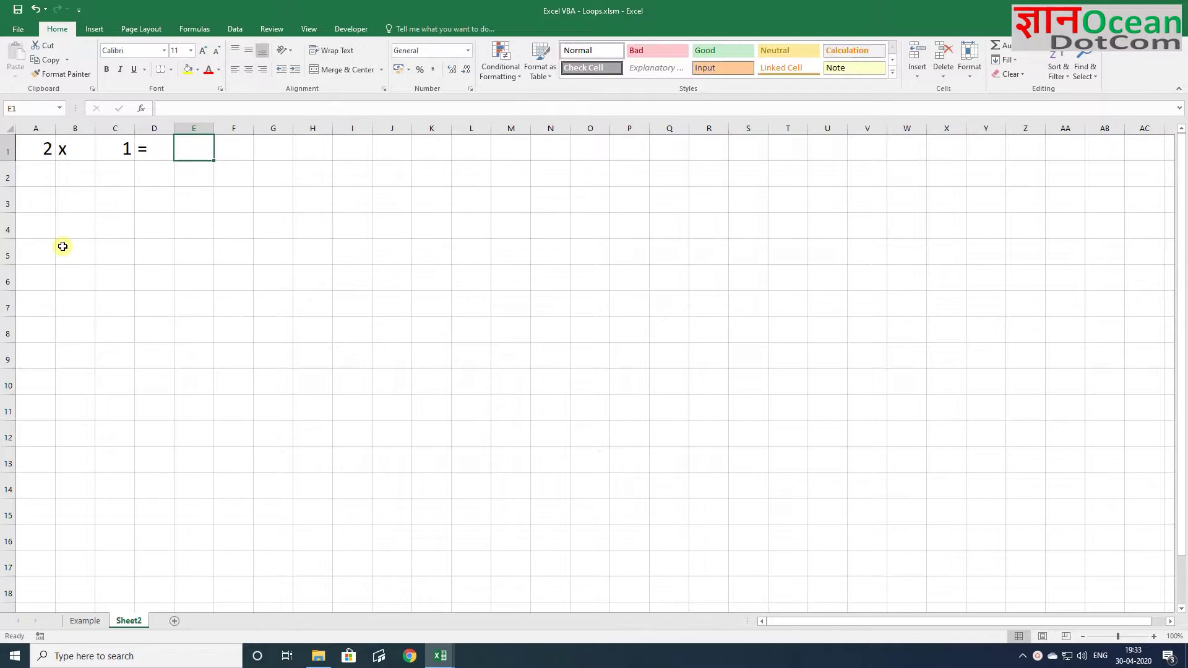
type("2")
key("Escape")
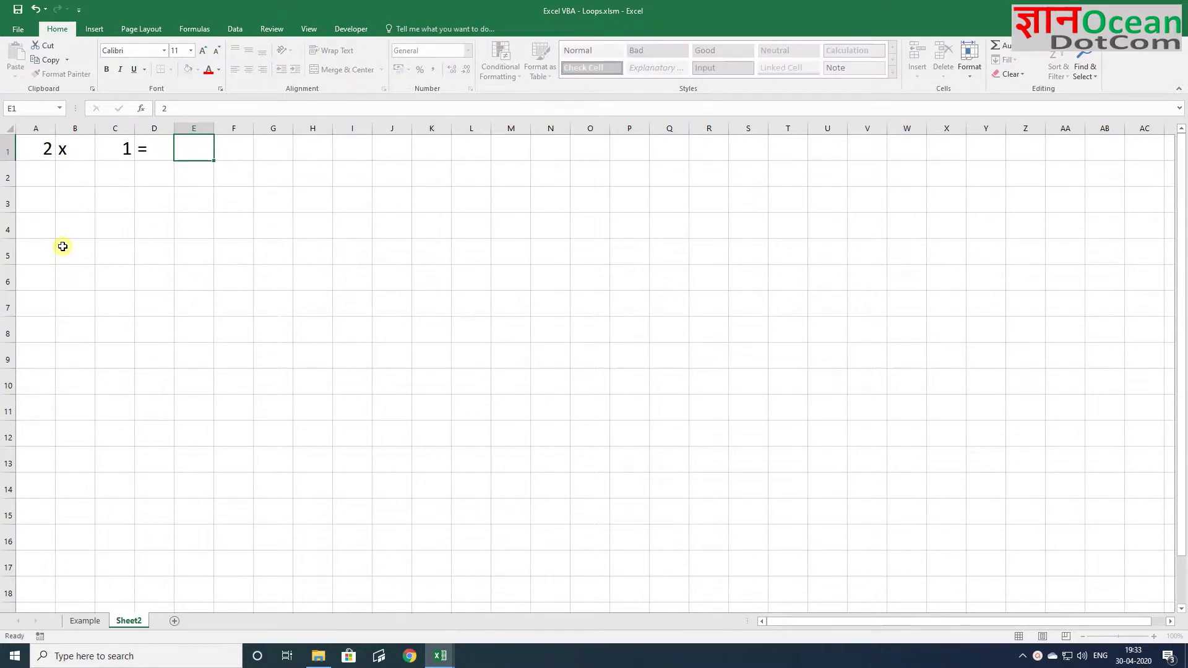
type("'=")
key("ctrl+Return")
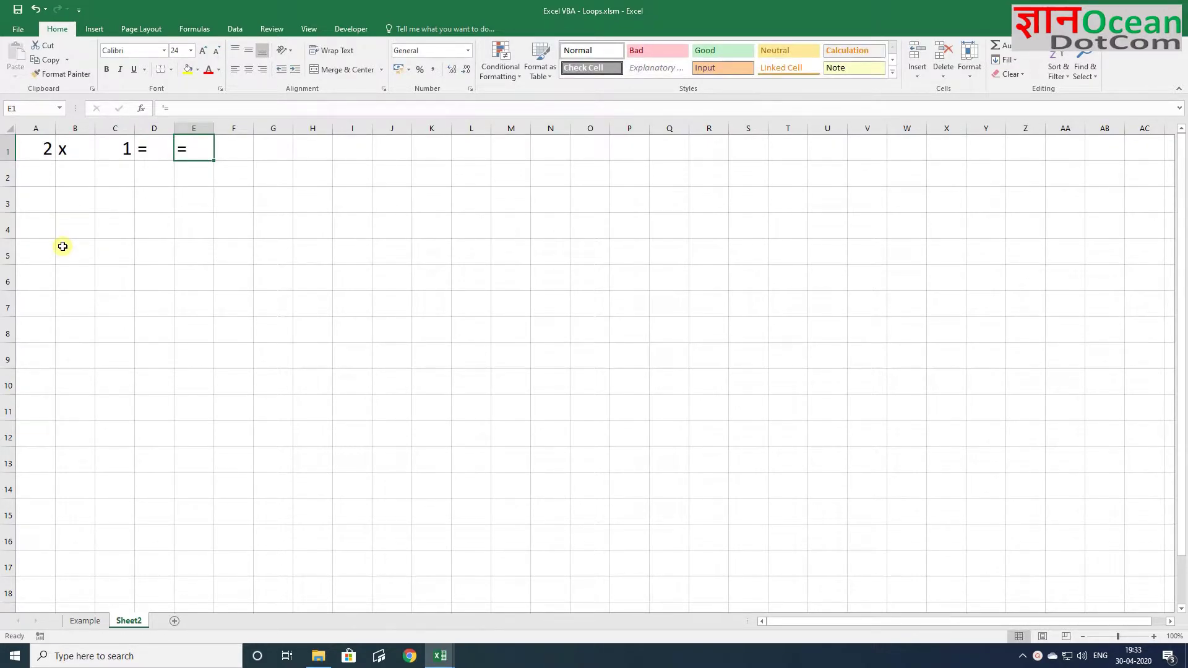
type("2")
key("Left")
key("Right")
- Centre-align the range A1:E10
key("Left")
key("Left")
key("Left")
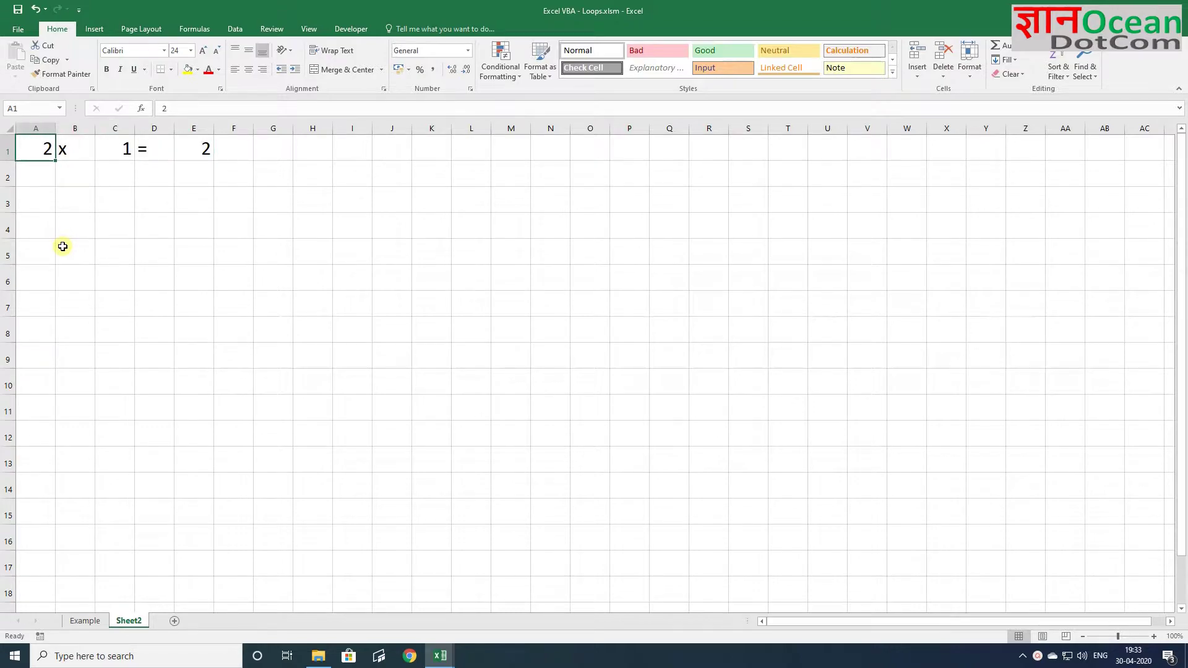
key("shift+Right")
key("shift+Right")
key("shift+Right")
key("shift+Right")
key("shift+Down")
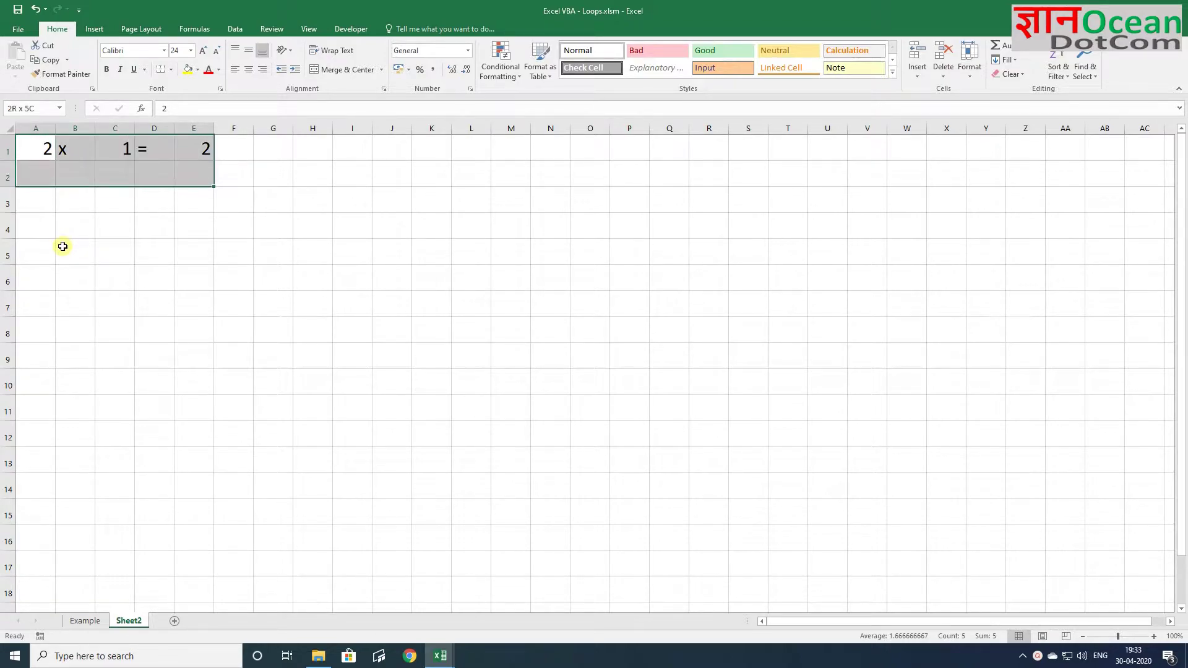
key("shift+Down")
key("shift+Down")
key("shift+Down")
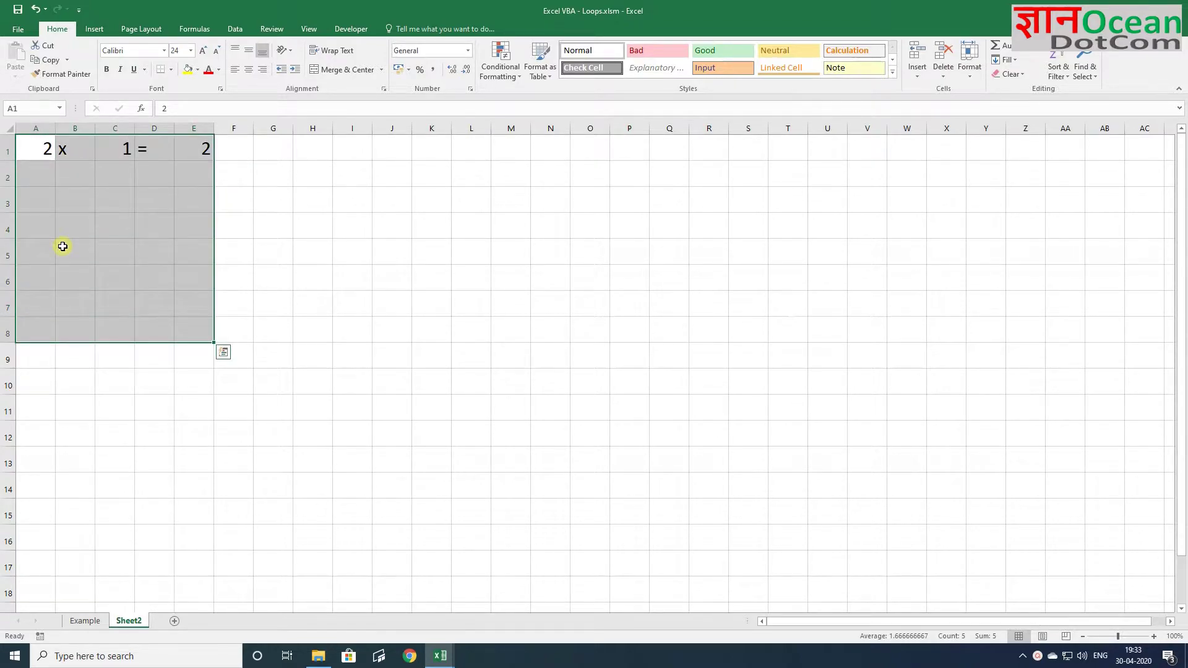
left_click(196, 388, "shift")
left_click(249, 69)
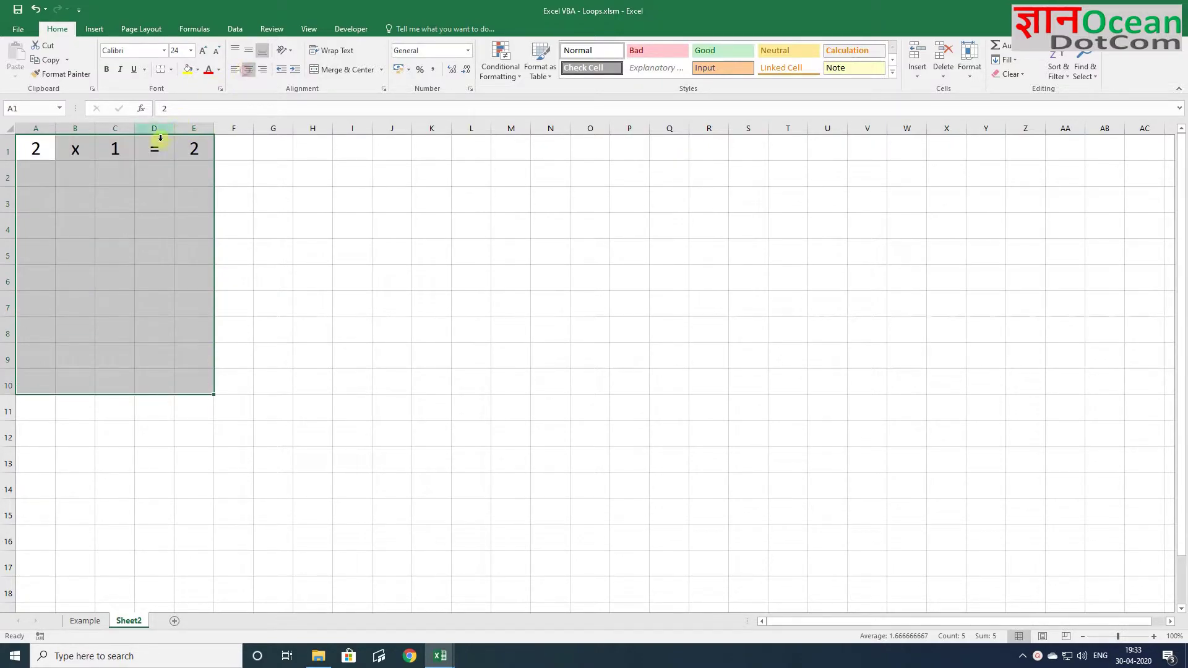
- Clear the sample entries from A1:E1, leaving Sheet2 empty
left_click(129, 162)
left_click(34, 154)
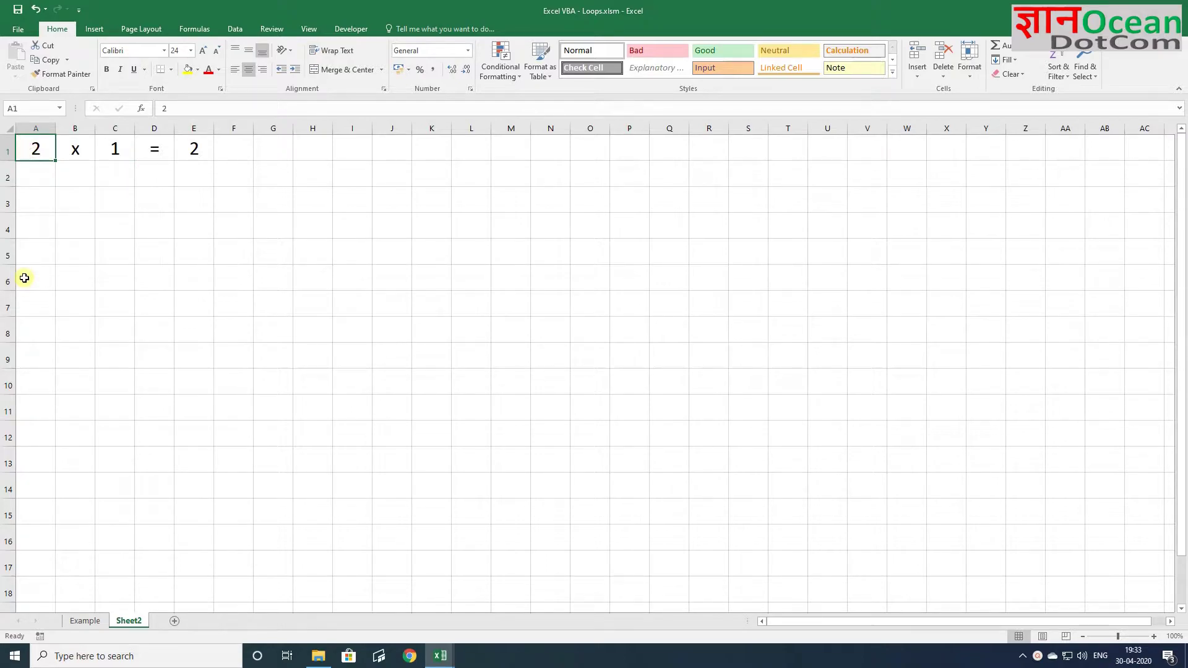
key("shift+Right")
key("shift+Right")
key("shift+Right")
key("shift+Right")
key("Delete")
key("Up")
key("Down")
key("Up")
- In the VBA editor, insert a new module and rename it for_loop_table
key("alt+F11")
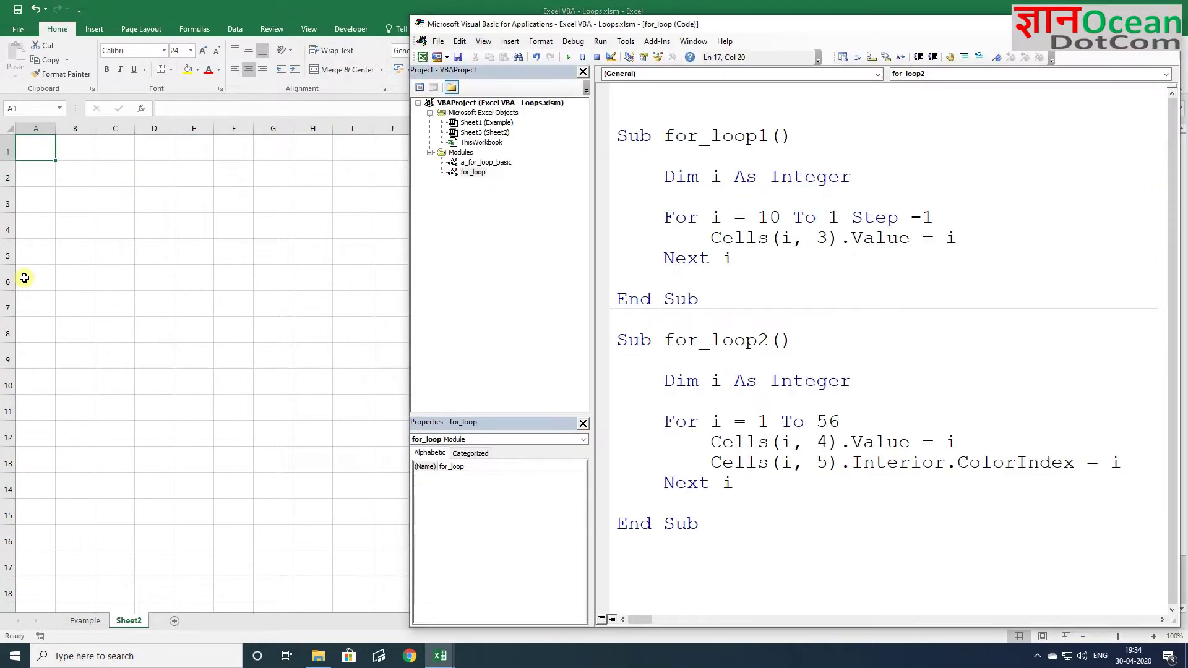
left_click(521, 46)
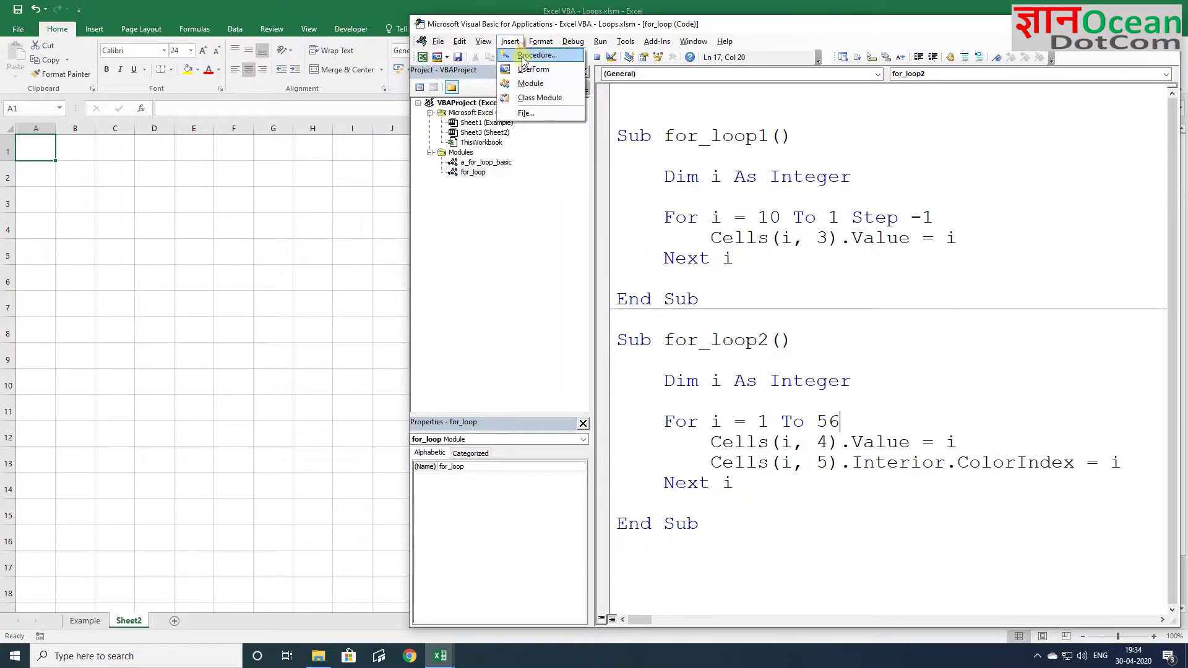
left_click(521, 79)
double_click(486, 468)
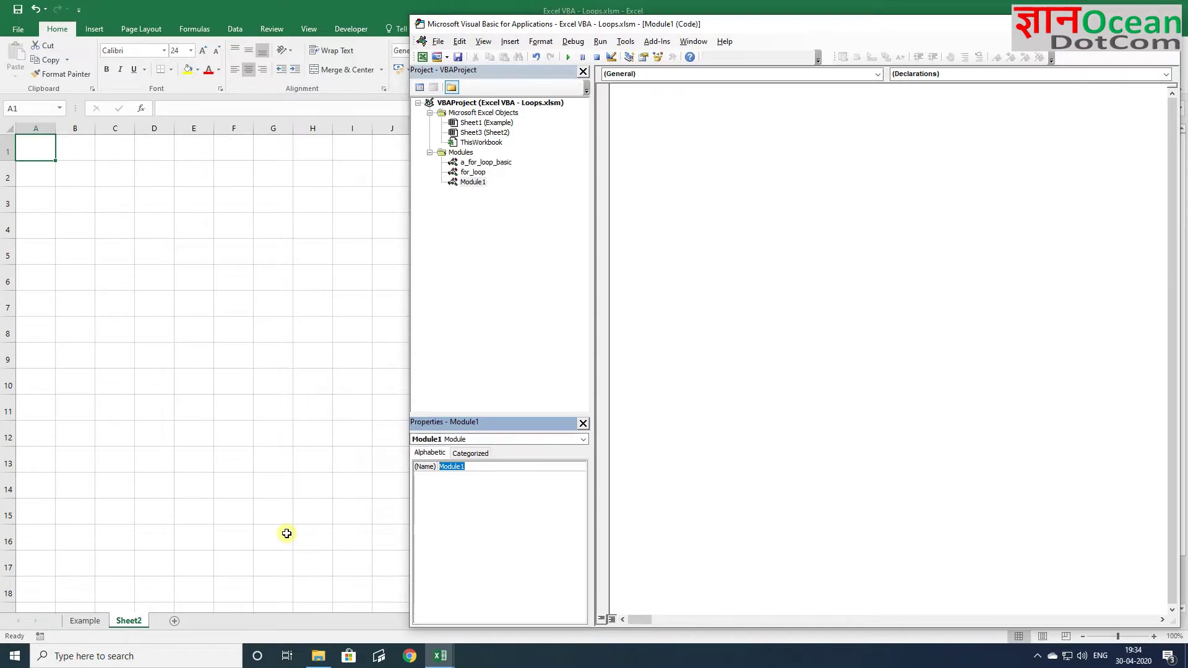
type("for_loop_")
type("table")
key("Return")
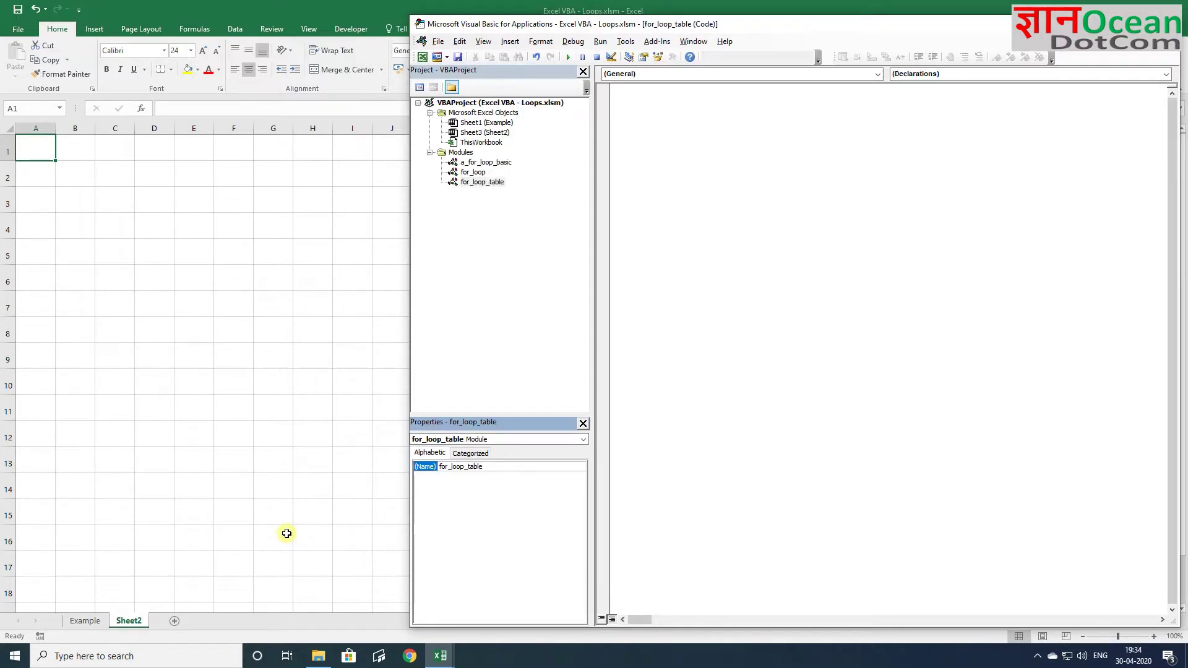
left_click(658, 141)
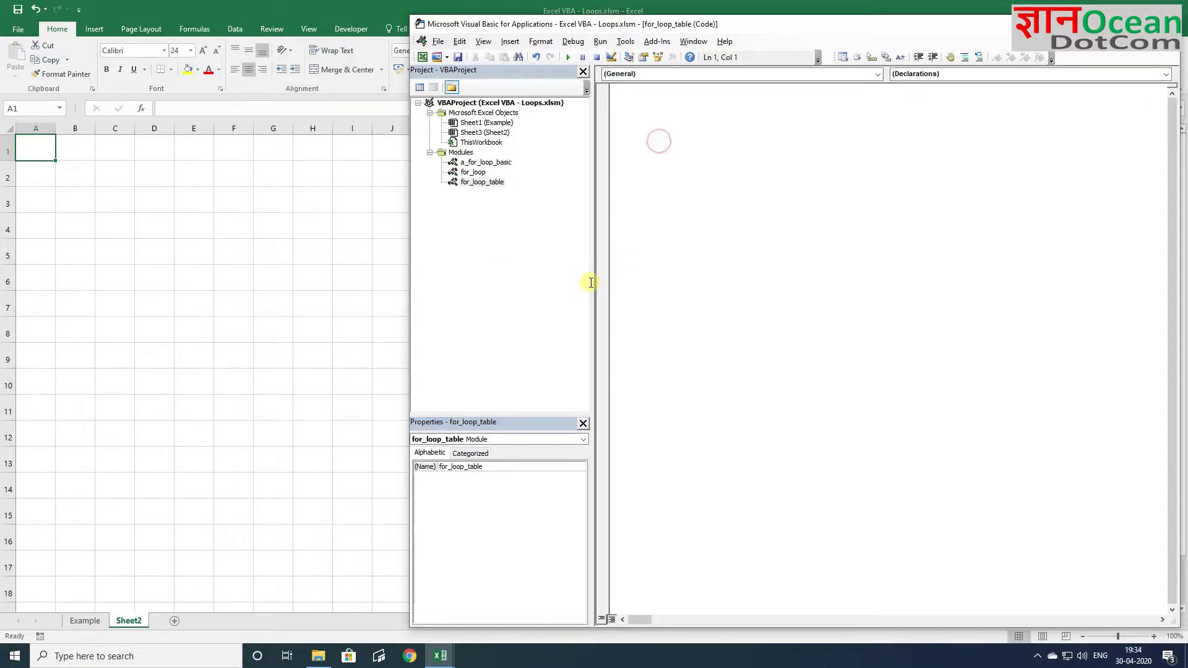
- Begin Sub for_loop_table with an indented body line
type("sub ")
type("for_loop")
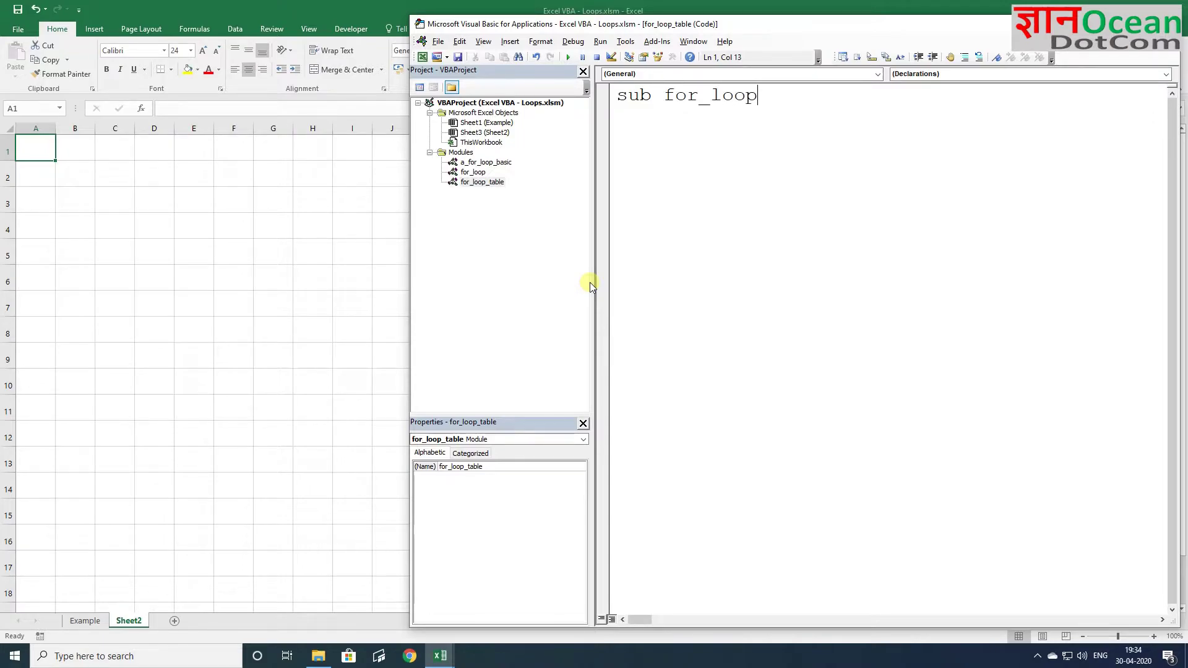
type("_table")
key("Return")
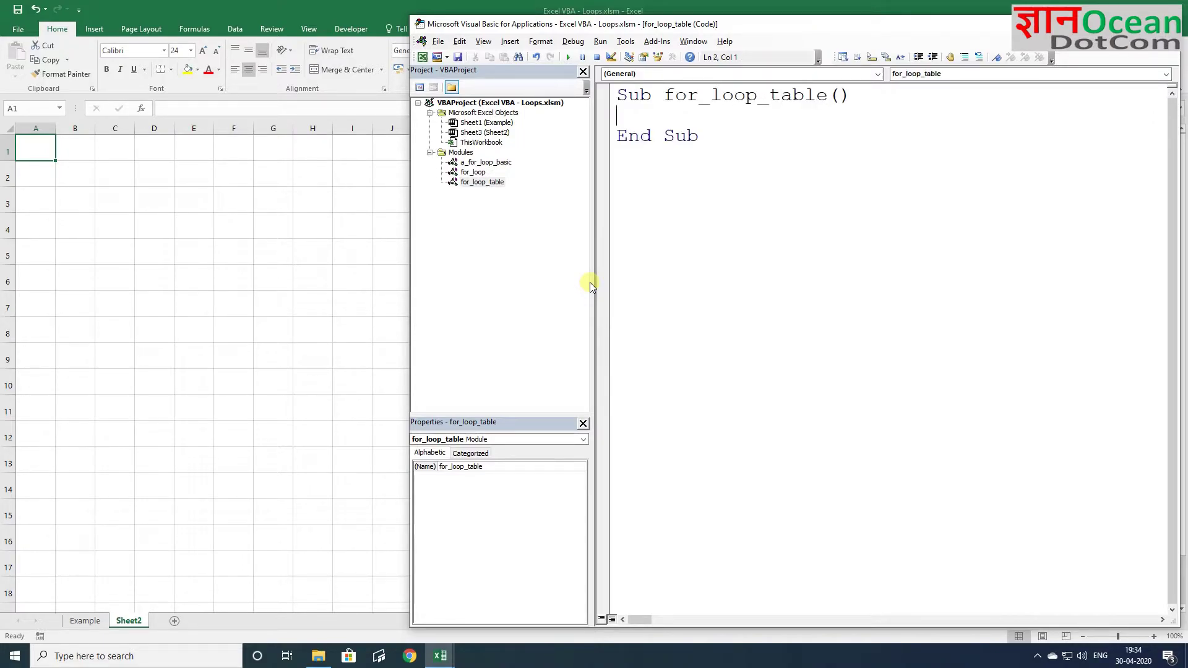
key("Return")
key("Return")
key("Return")
key("Up")
key("Up")
key("Up")
key("Tab")
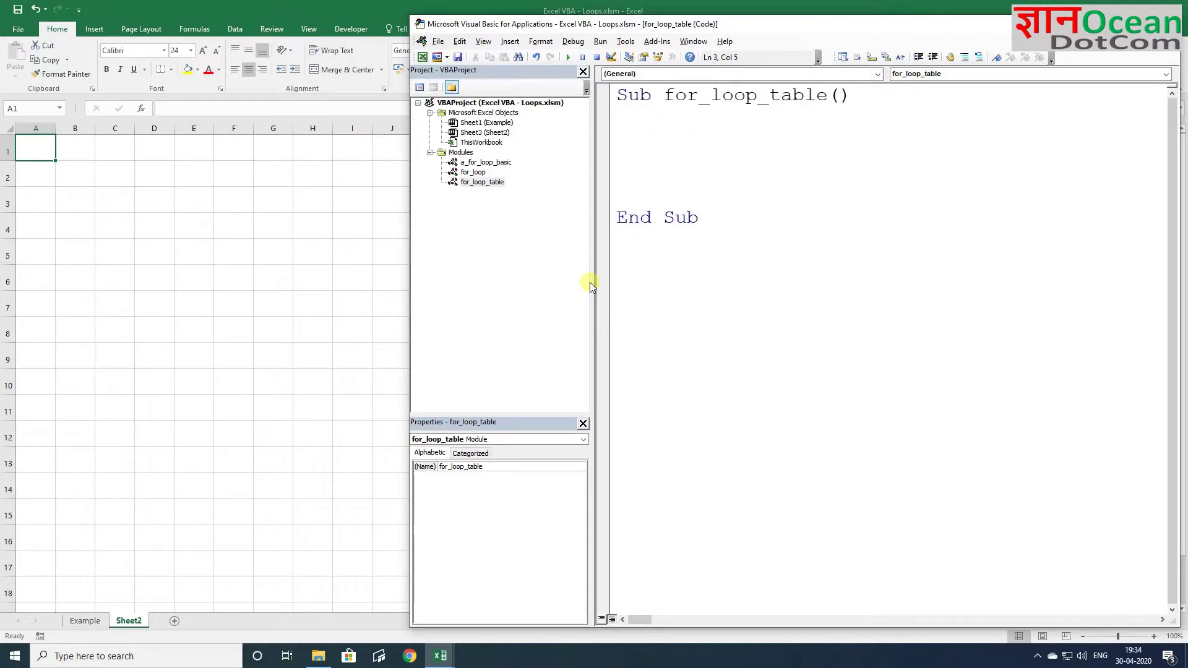
- Declare Dim i As Integer and Dim t As Integer
type("dim ")
type("i as in")
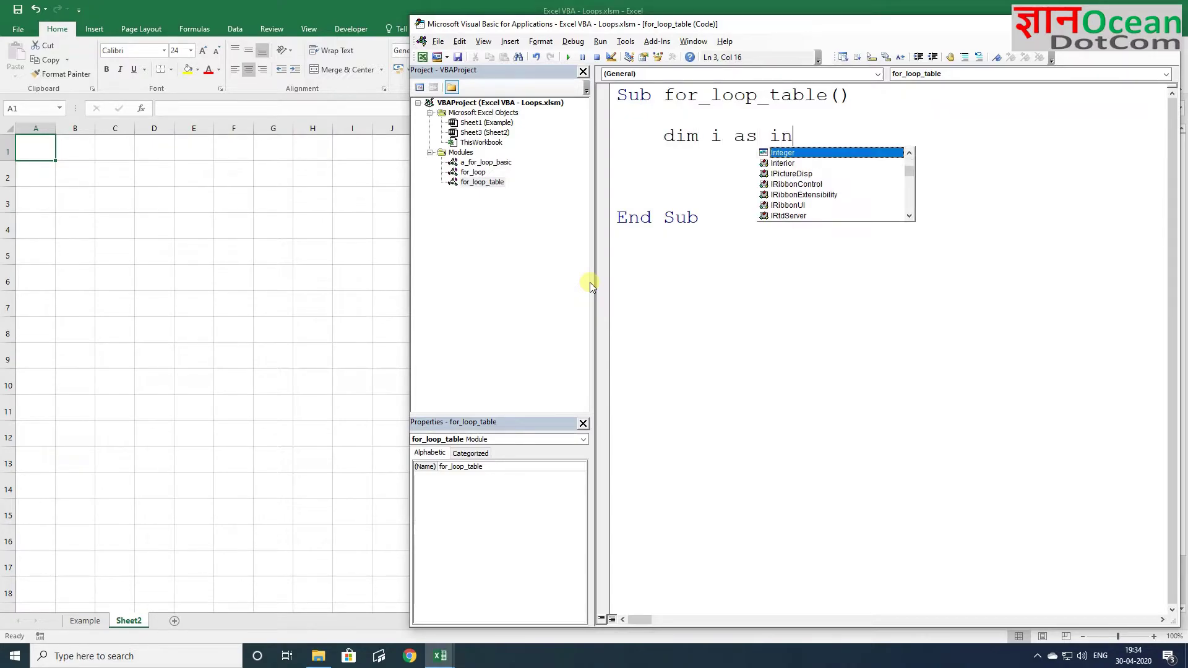
key("Tab")
key("Return")
type("dim t")
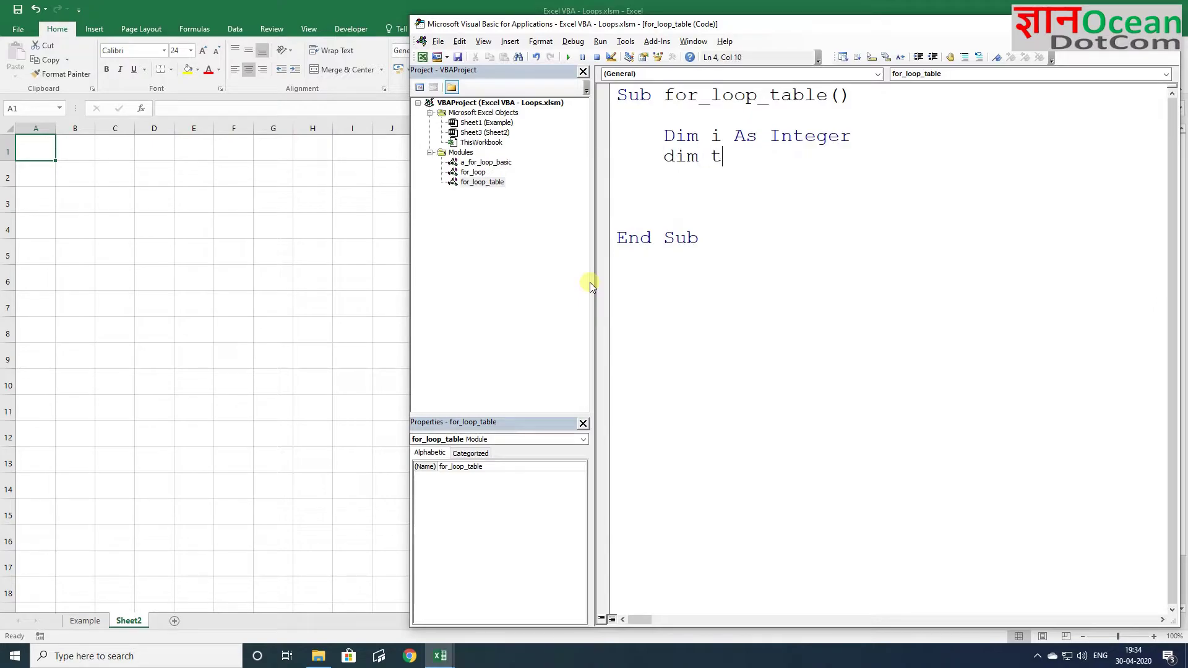
type(" as inte")
key("Return")
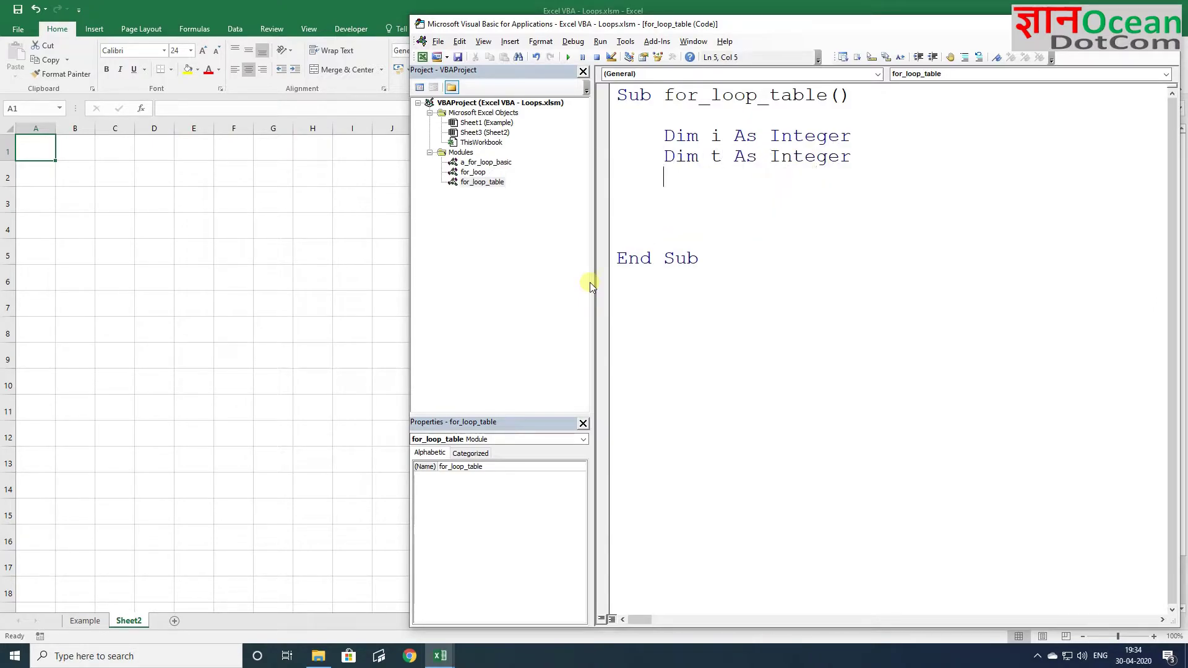
key("Up")
key("ctrl+Right")
key("shift+Right")
key("Down")
key("Up")
key("shift+Left")
key("Up")
key("shift+Right")
key("Down")
key("shift+Left")
- Add an empty For i = 1 To 10 … Next i loop and remove extra blank lines
key("Down")
key("Down")
key("Tab")
type("for ")
type("i ")
type("= 1 to 1")
type("0")
key("Return")
key("Return")
key("Return")
key("Return")
key("Up")
key("Up")
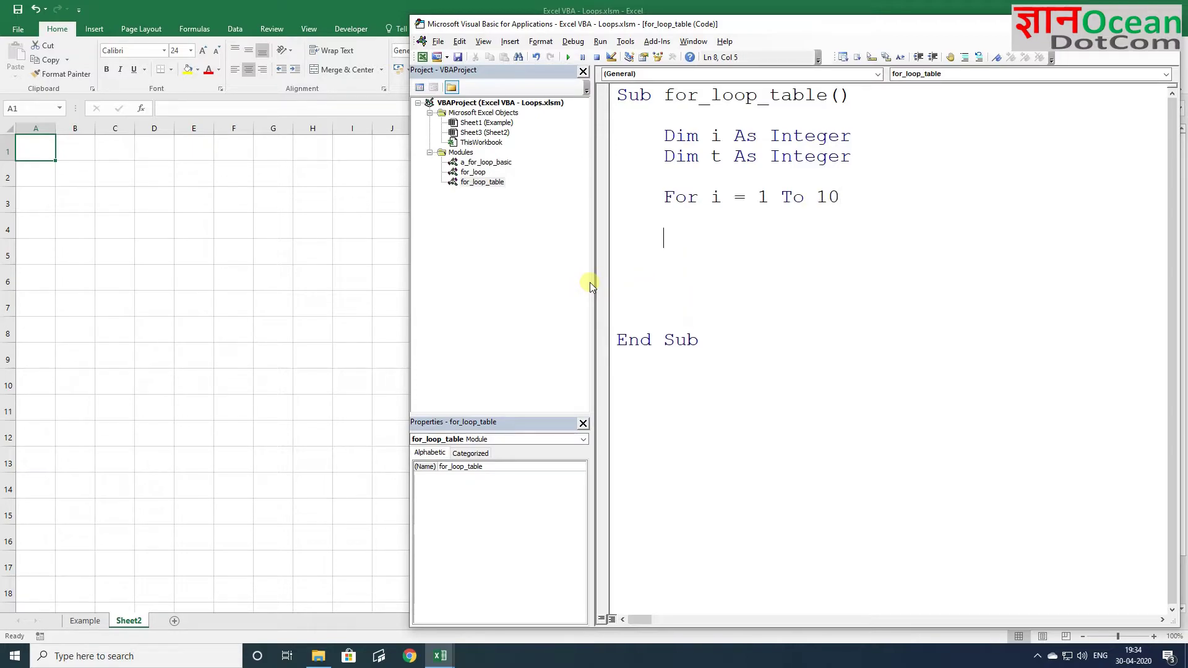
type("next i")
key("Return")
key("Down")
key("Home")
key("shift+Down")
key("shift+Down")
key("shift+Down")
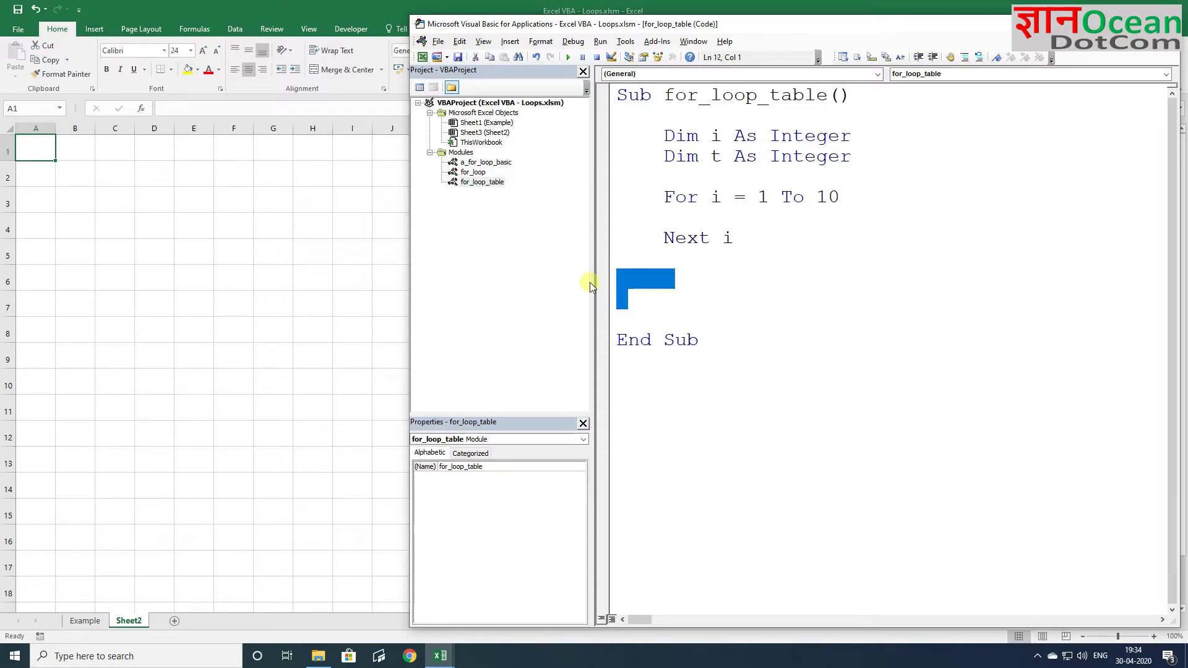
key("Delete")
key("Delete")
- Restore End Sub and write Cells(i, 1).Value = t inside the loop
key("ctrl+z")
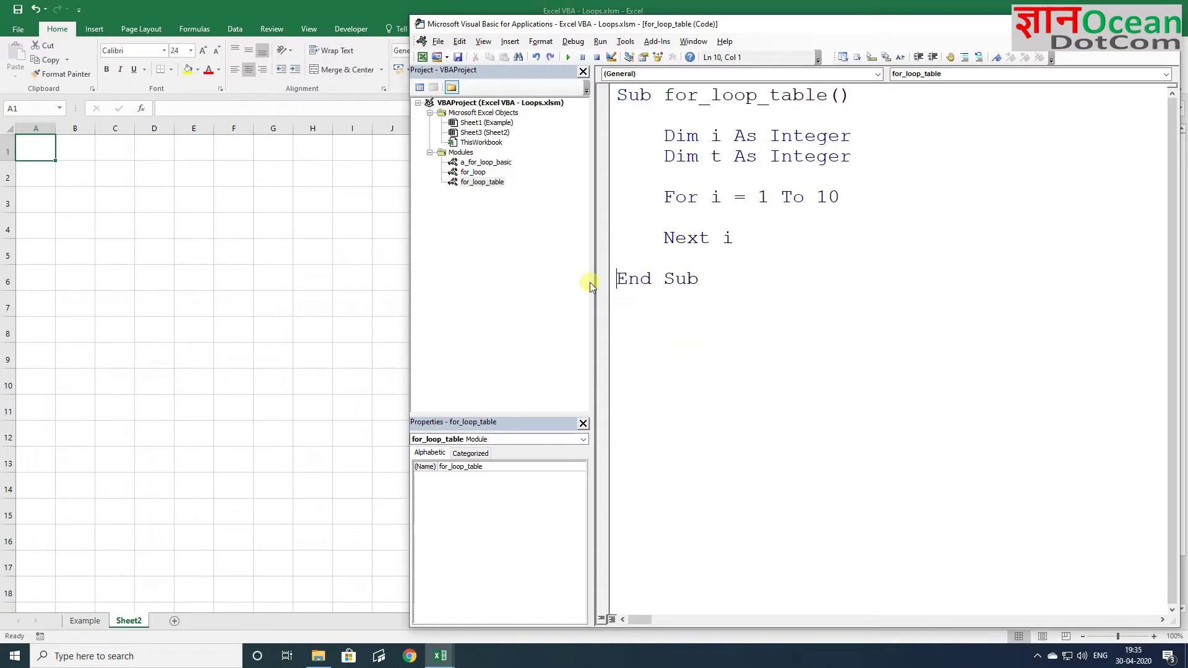
key("Up")
key("Up")
key("Up")
key("Tab")
key("Tab")
key("Return")
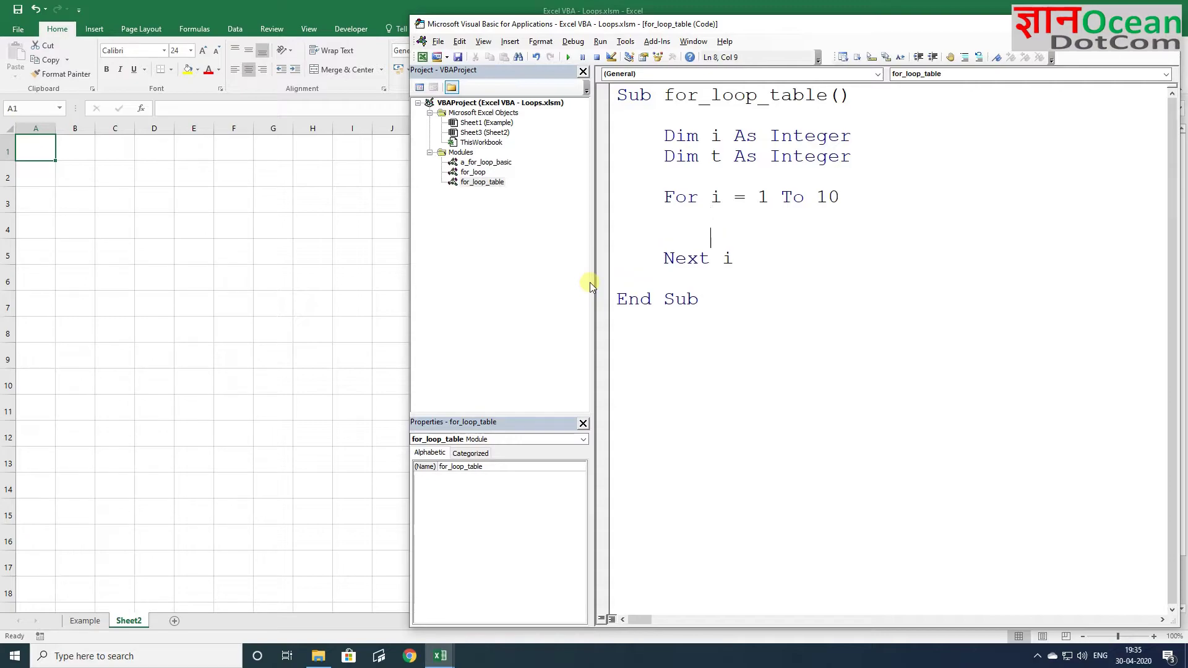
key("Up")
type("cells(")
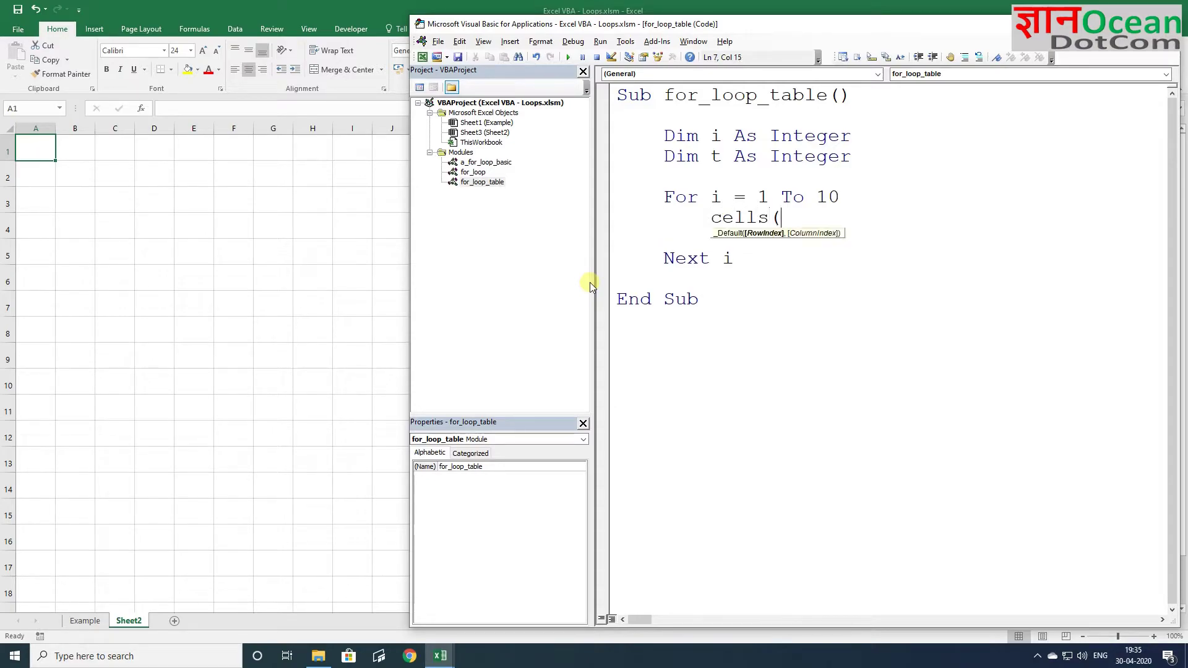
type("i,1)")
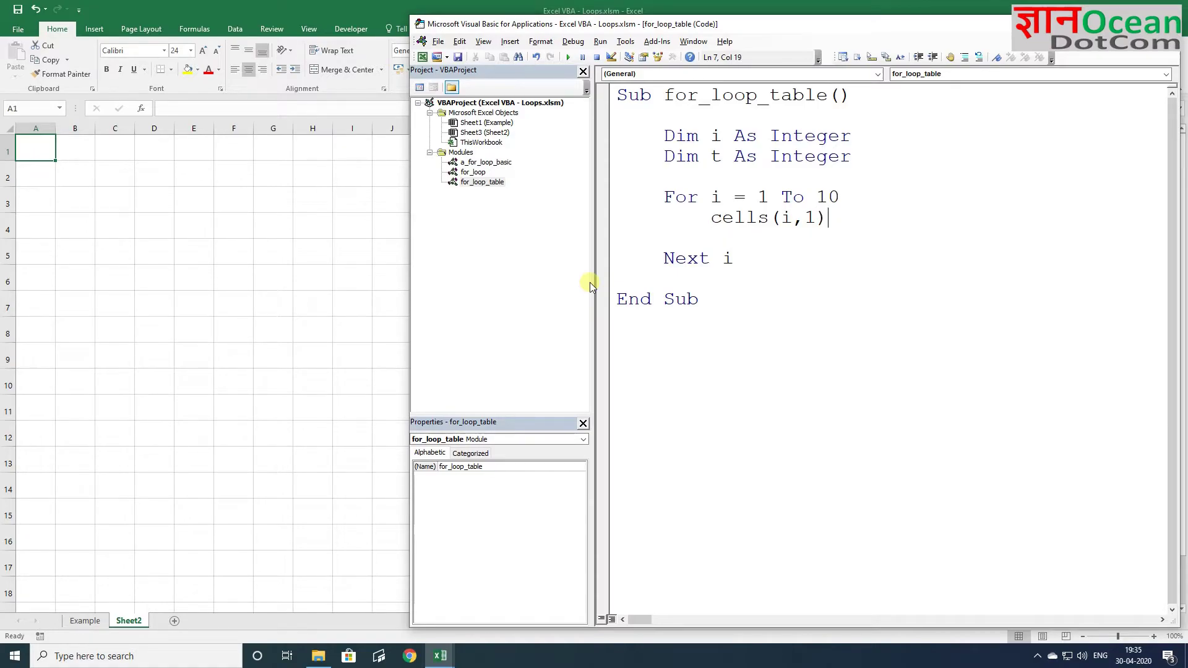
type(".value ")
type("= ")
type("t")
key("Up")
- Add t = 2 on a new line above the For loop
key("Down")
key("Up")
key("Up")
key("Return")
type("t ")
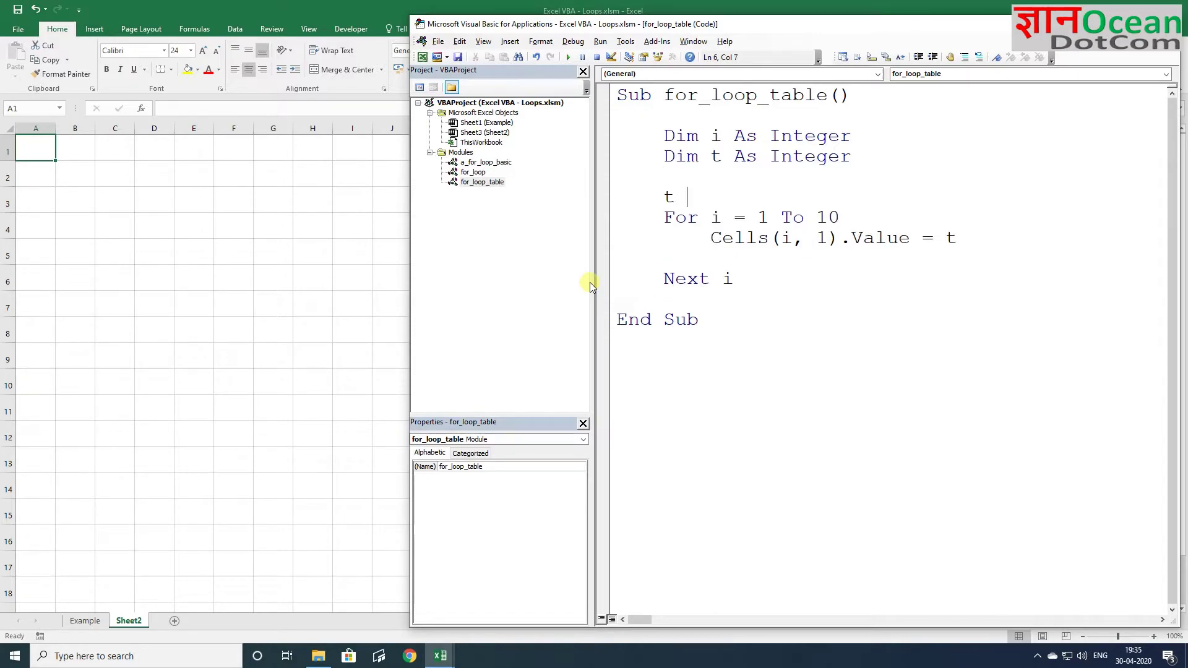
type("= 2")
key("Down")
- Duplicate the Cells(i, 1).Value = t line inside the loop
key("Down")
key("shift+Home")
key("ctrl+c")
key("Down")
key("ctrl+v")
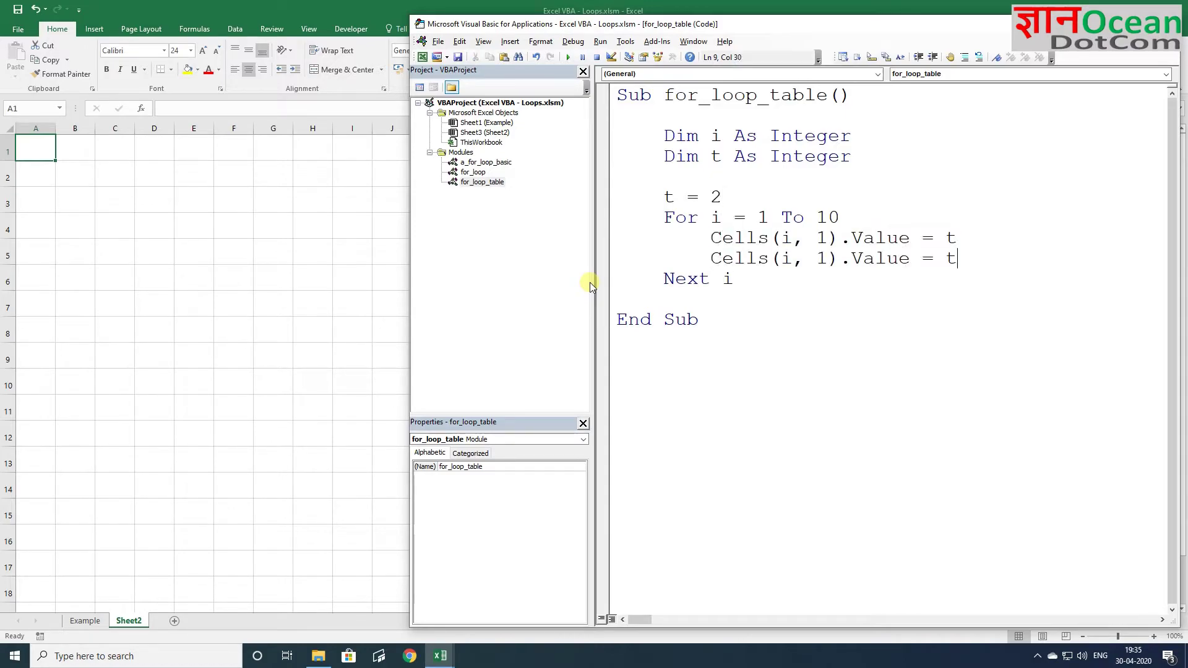
key("Home")
key("ctrl+Right")
key("End")
- In Excel, enter 2, X, 1 and = into cells A1:D1
left_click(73, 158)
left_click(25, 150)
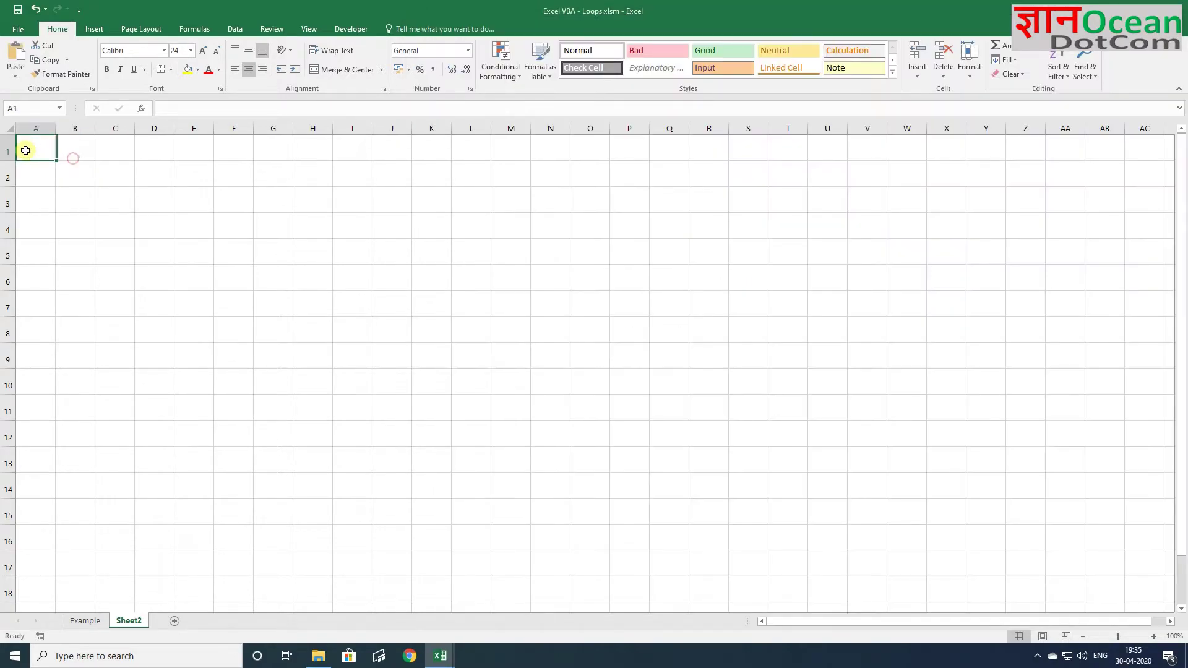
type("2")
key("Tab")
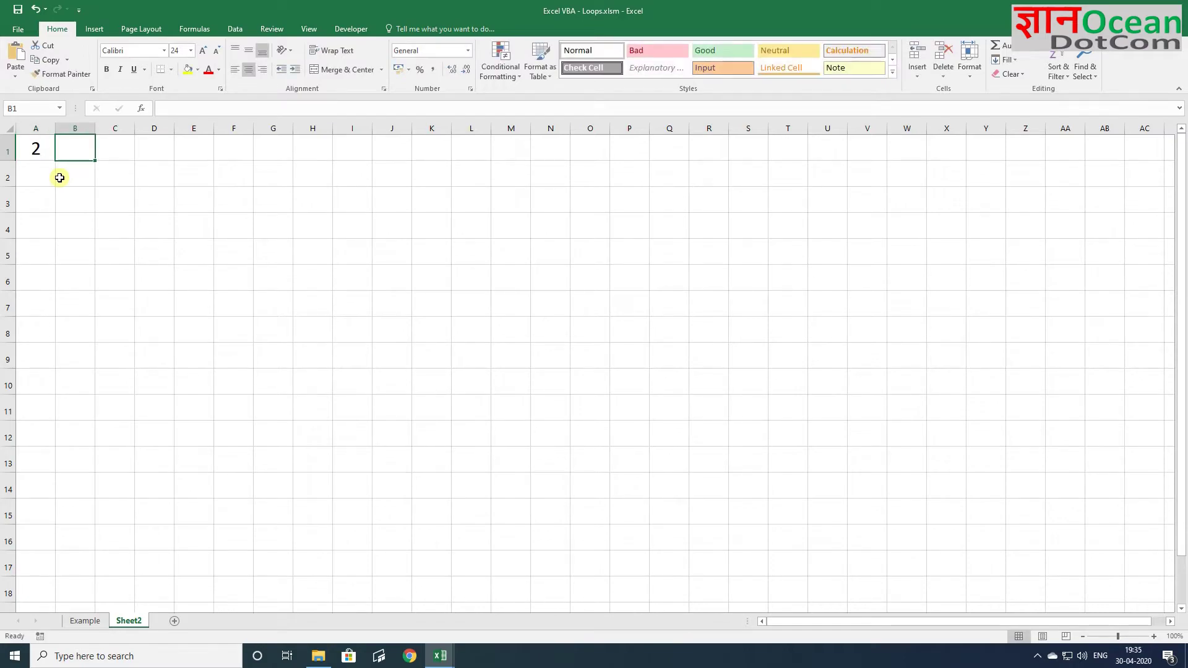
type("X")
key("Tab")
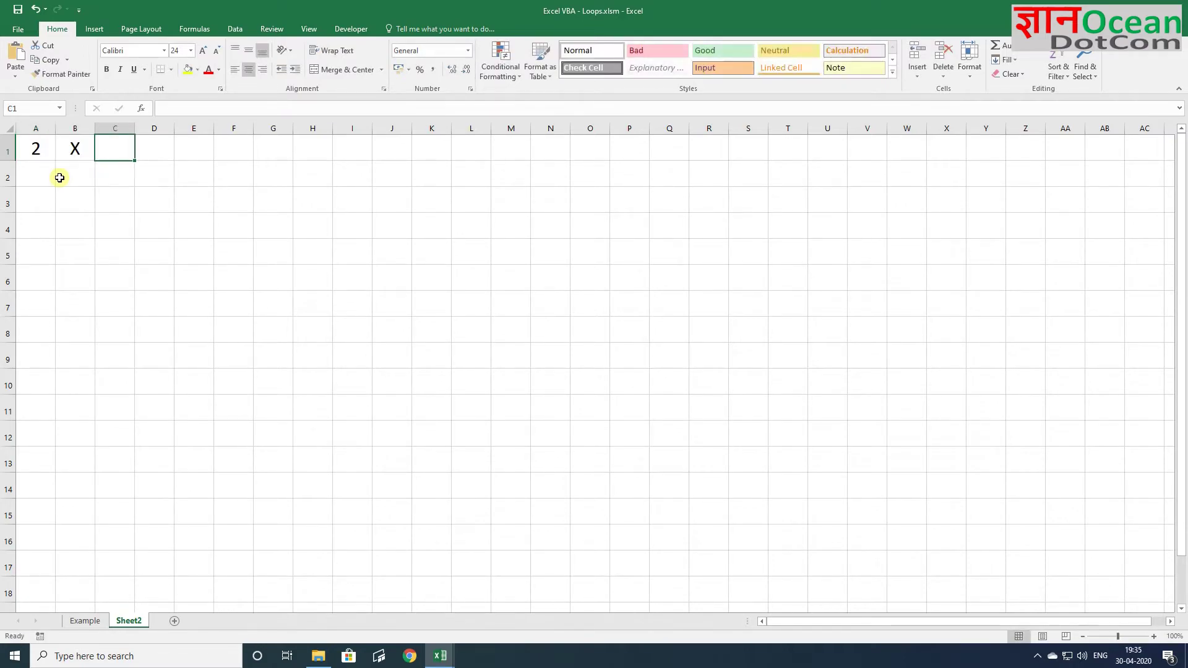
type("1")
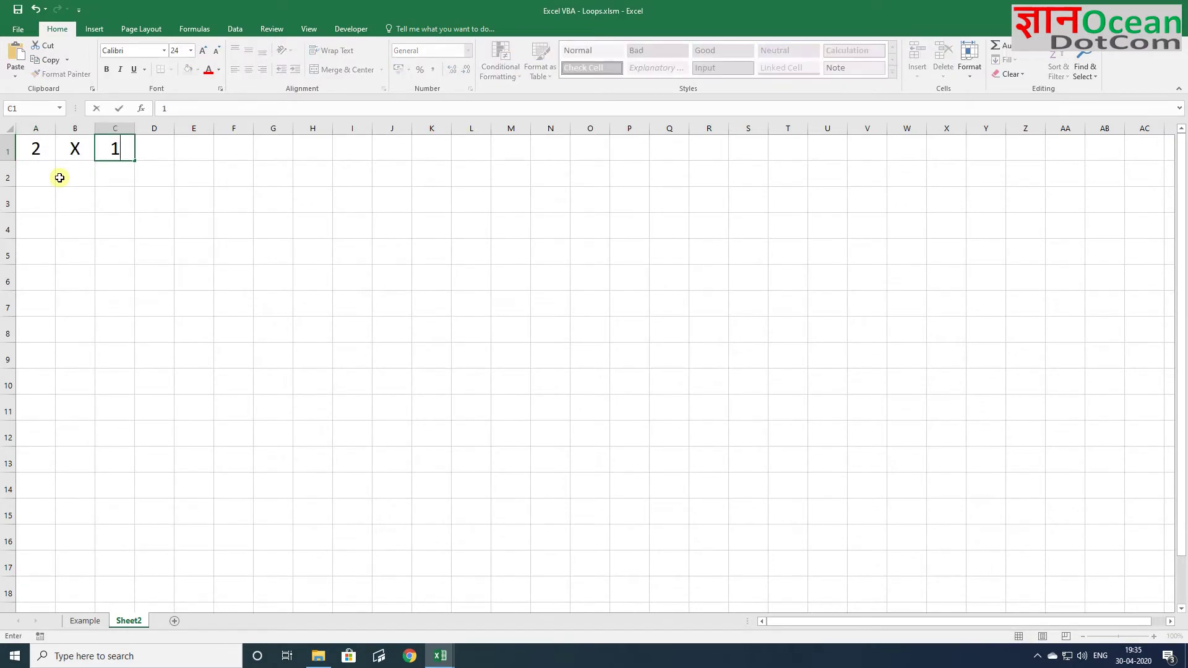
key("Tab")
type("=")
key("Tab")
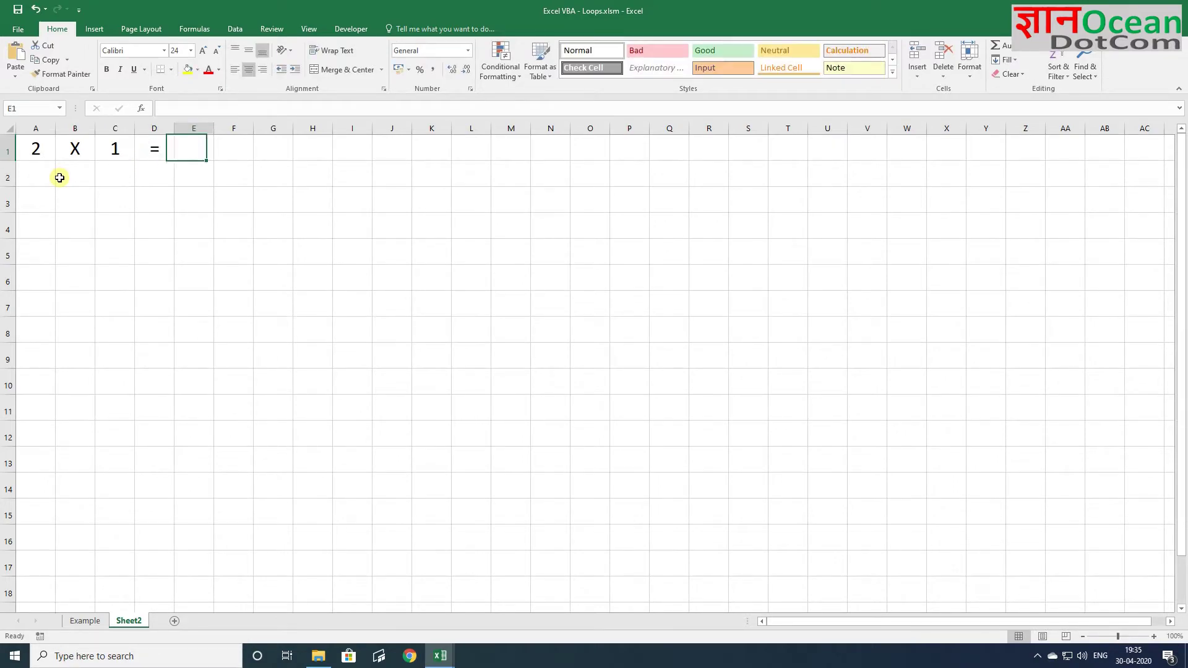
- Enter the formula =A1*C1 in E1
key("Left")
key("Left")
key("Left")
key("Left")
key("ctrl+c")
key("Right")
key("Right")
key("Right")
key("Right")
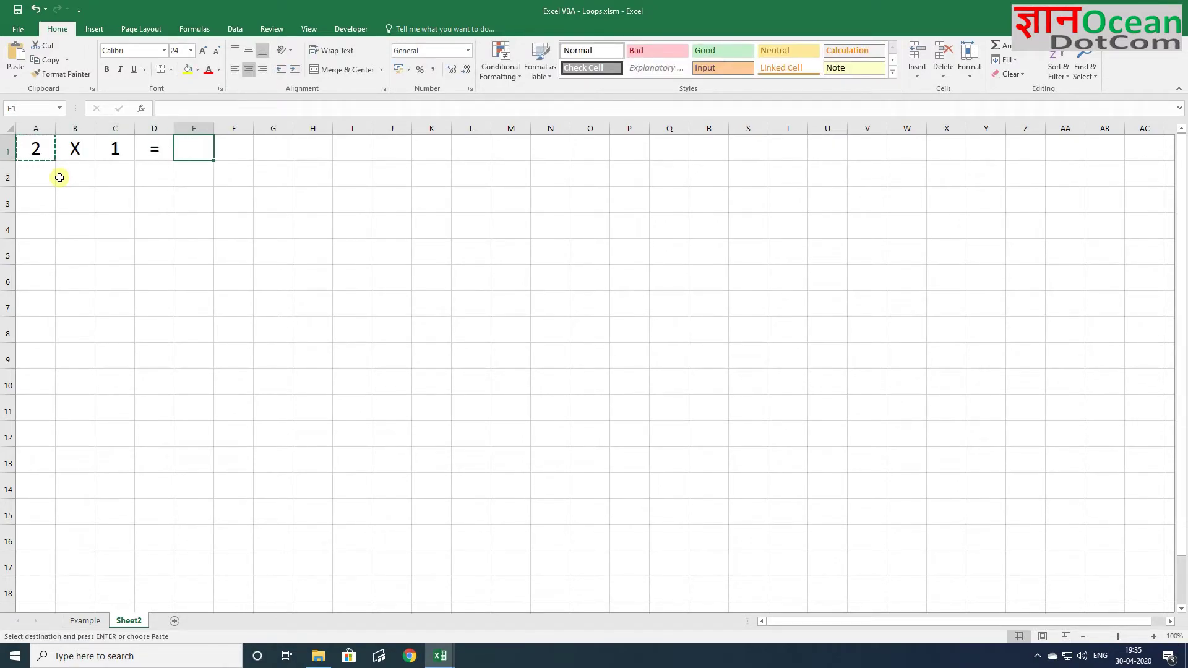
key("Return")
type("=")
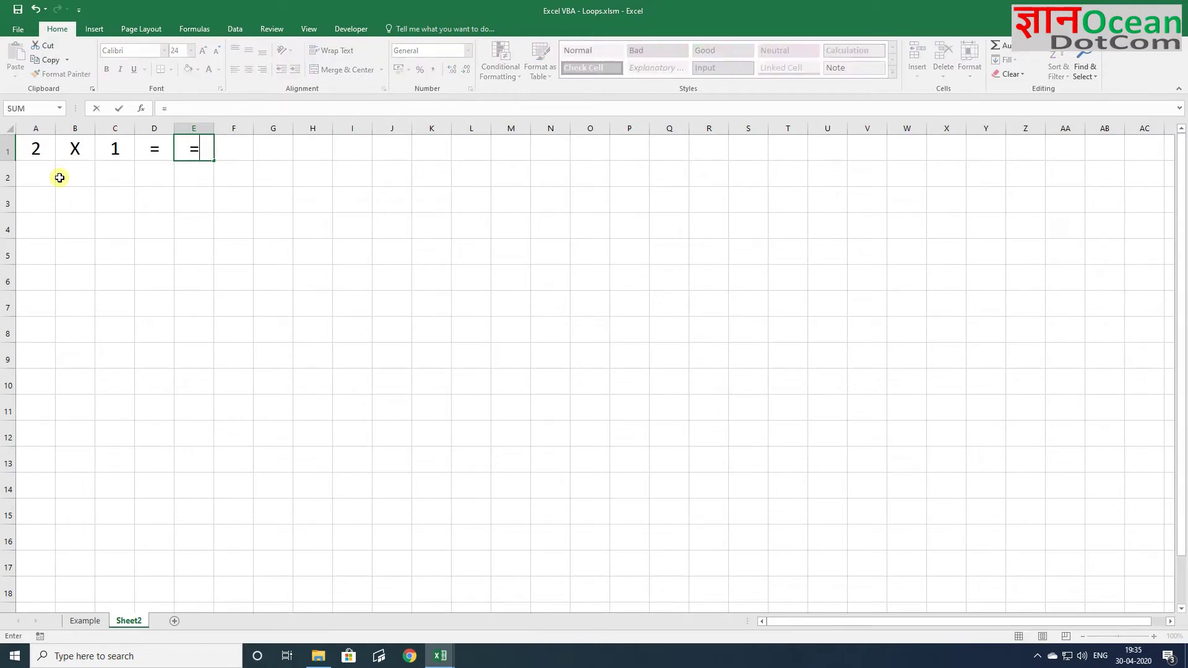
key("Left")
key("Left")
key("Left")
key("Left")
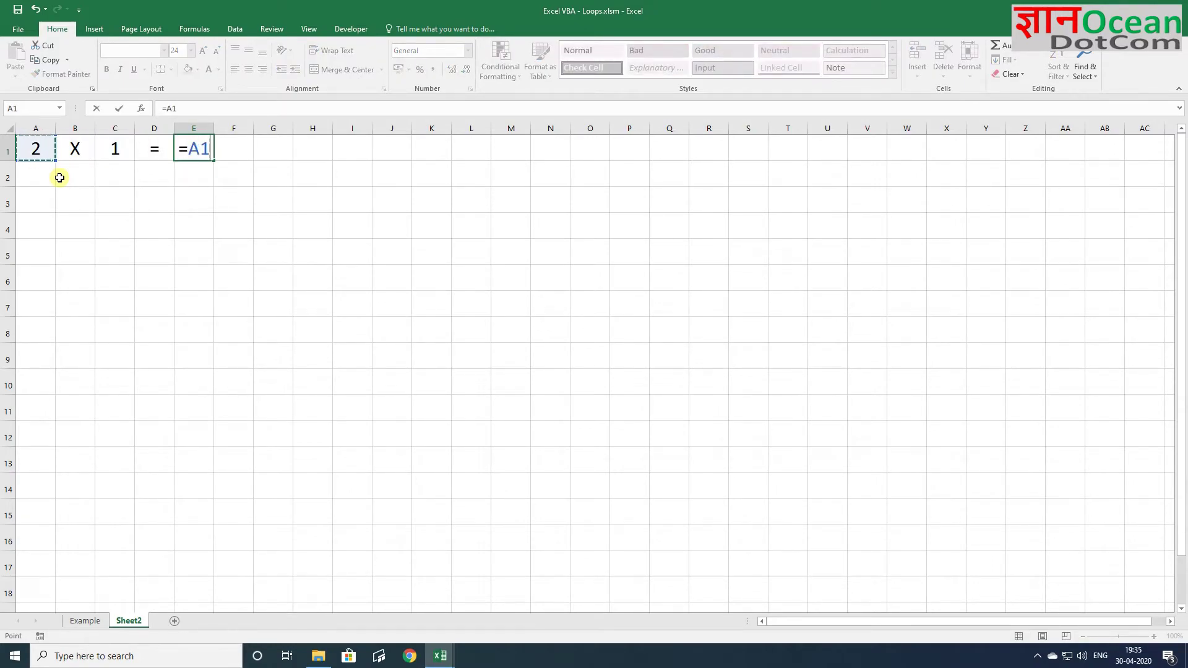
type("*")
key("Left")
key("Left")
key("ctrl+Return")
key("Left")
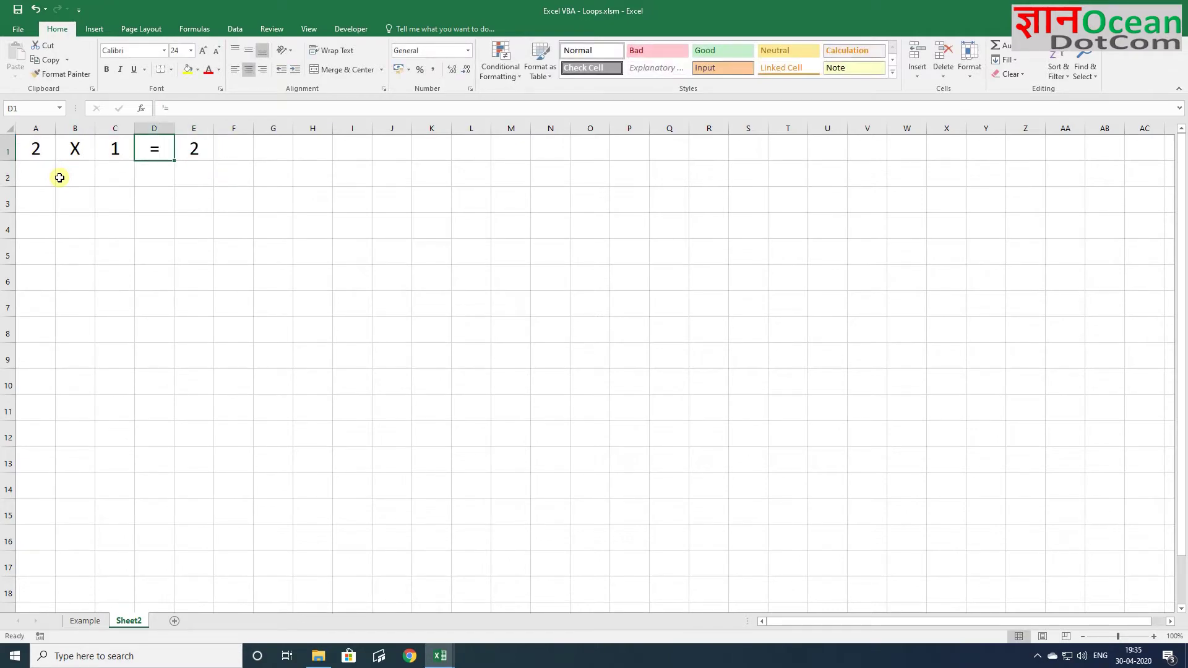
key("Left")
key("Left")
key("Left")
- Copy row A1:E1 into rows 2–10
key("shift+Right")
key("shift+Right")
key("shift+Right")
key("shift+Right")
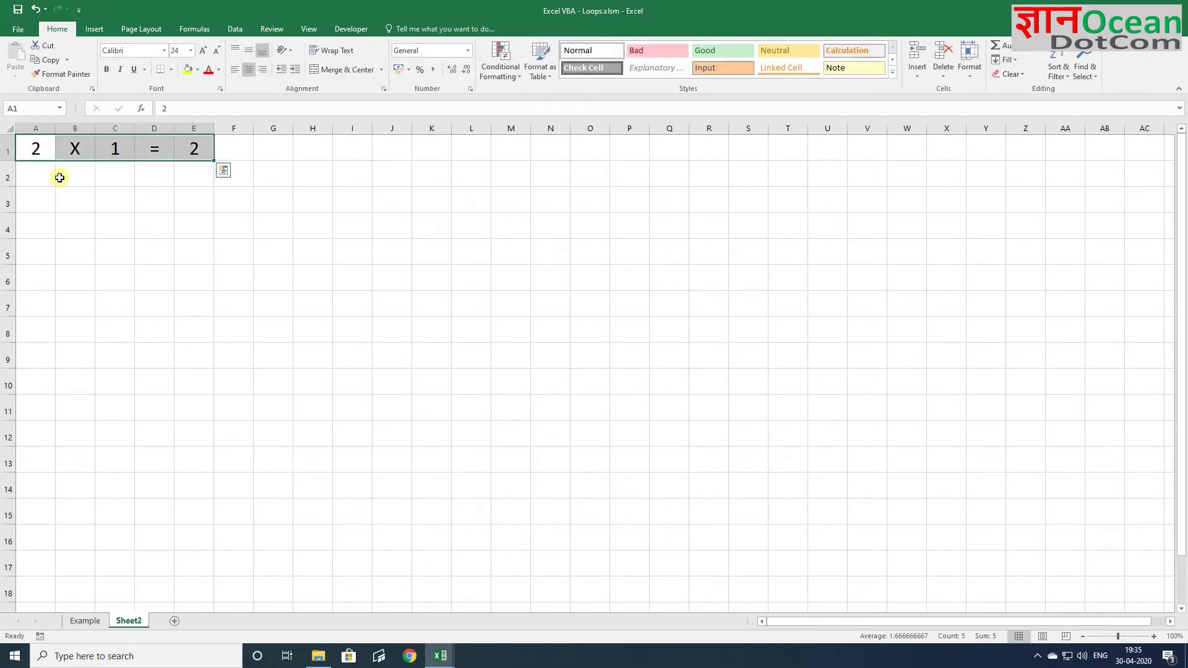
key("ctrl+c")
key("shift+Down")
key("shift+Down")
key("shift+Down")
key("shift+Down")
key("shift+Down")
key("shift+Down")
key("shift+Down")
key("shift+Down")
key("shift+Down")
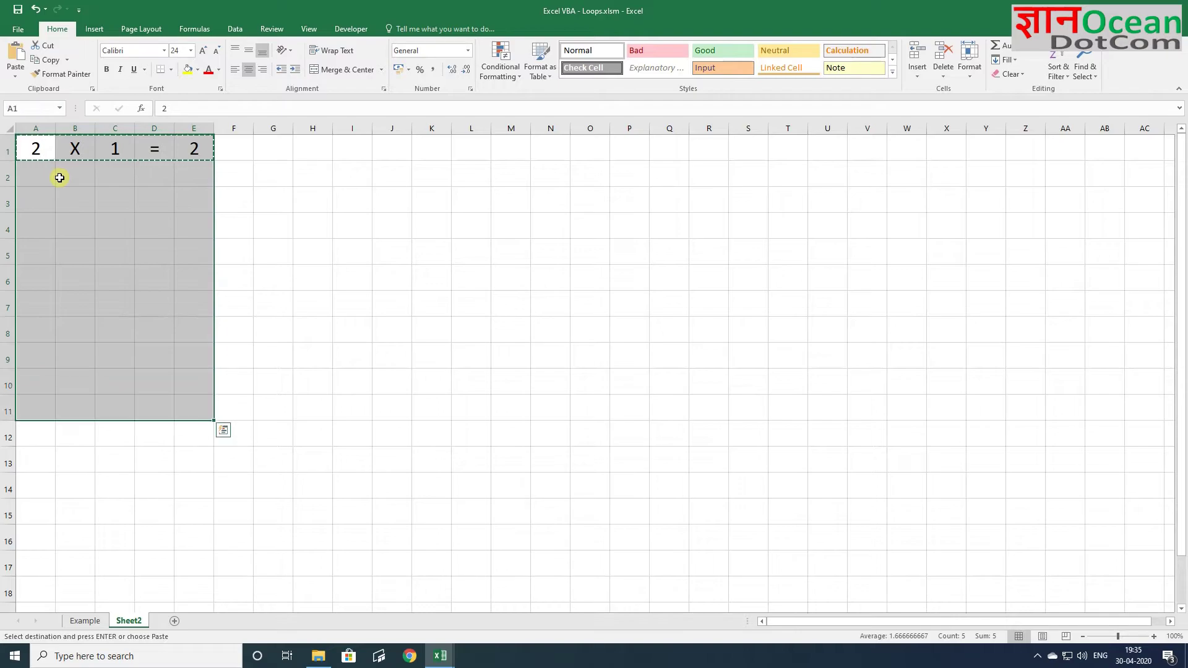
key("shift+Up")
key("Return")
- Copy the E1 formula and check its references in E2
key("Right")
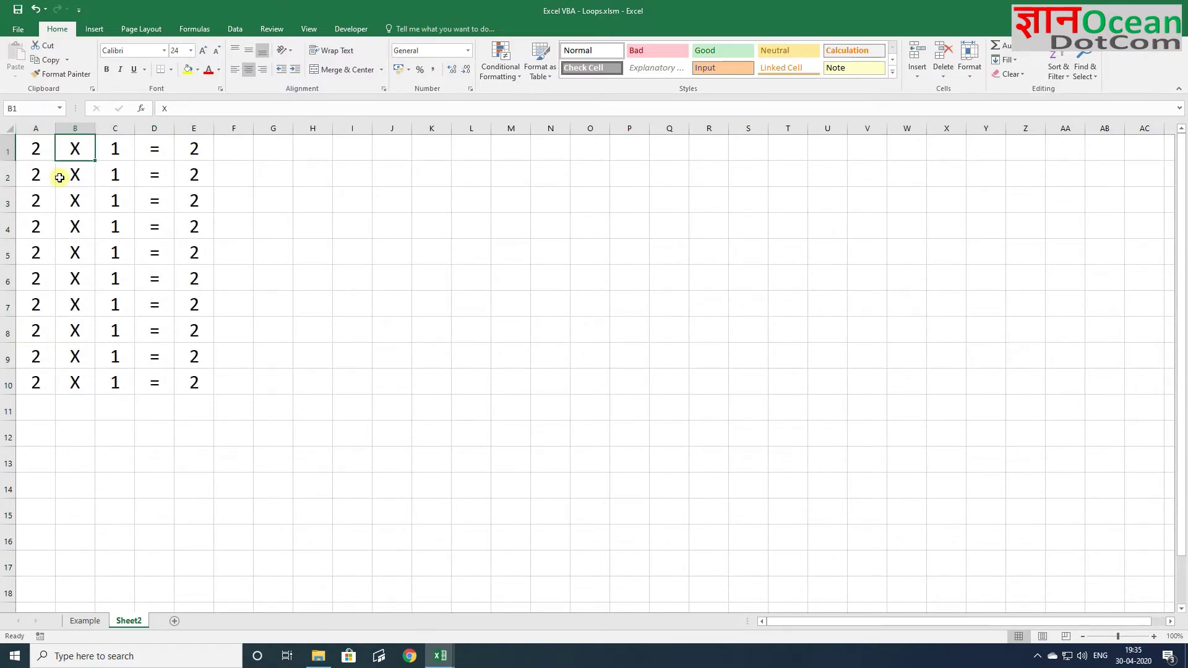
key("Right")
key("Right")
key("Right")
key("ctrl+c")
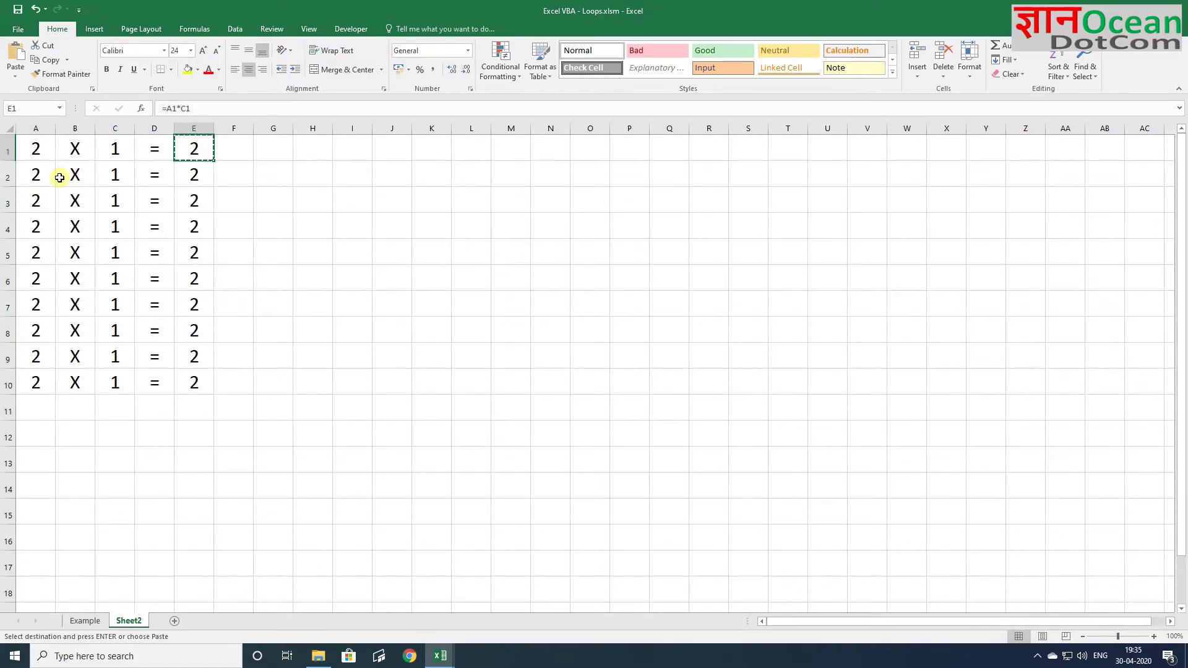
key("shift+Down")
key("Escape")
key("shift+Up")
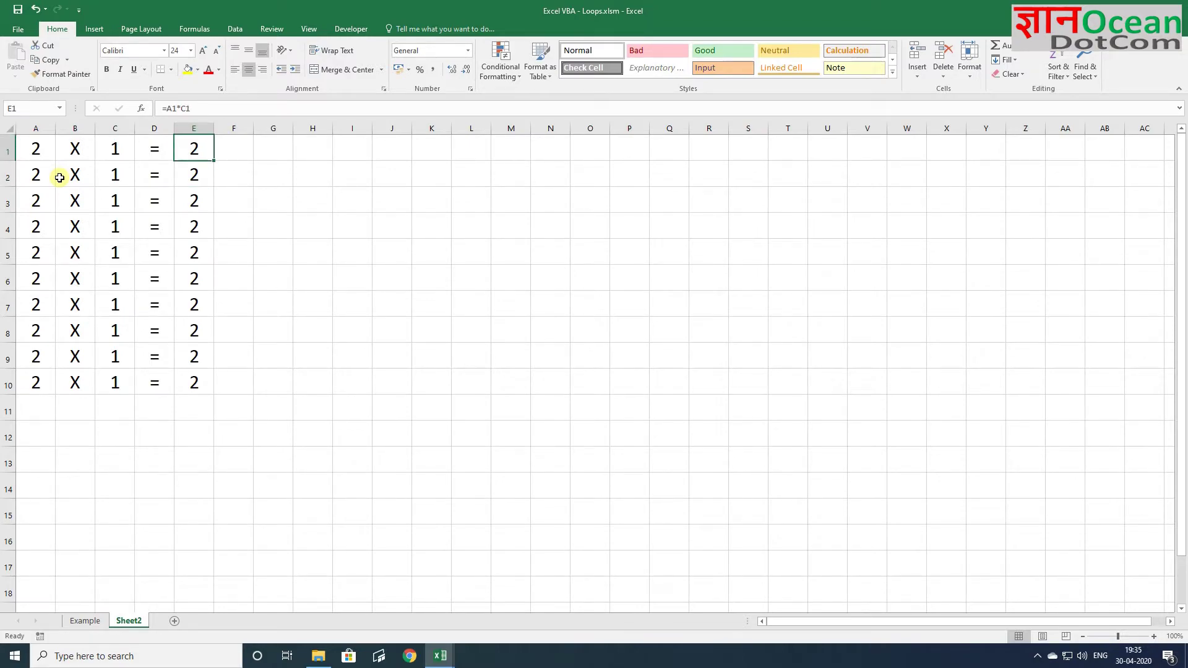
key("Down")
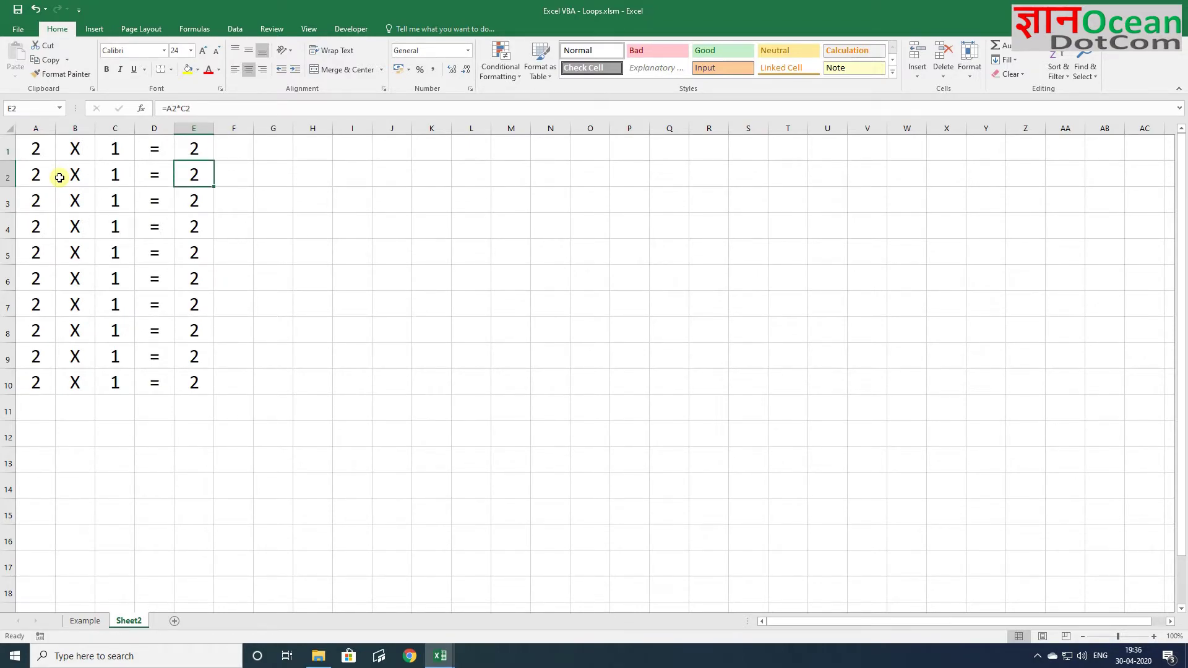
key("F2")
key("Escape")
- Fill multipliers 1–10 down column C so results run to 20, then return to the code
key("Left")
key("Left")
key("Up")
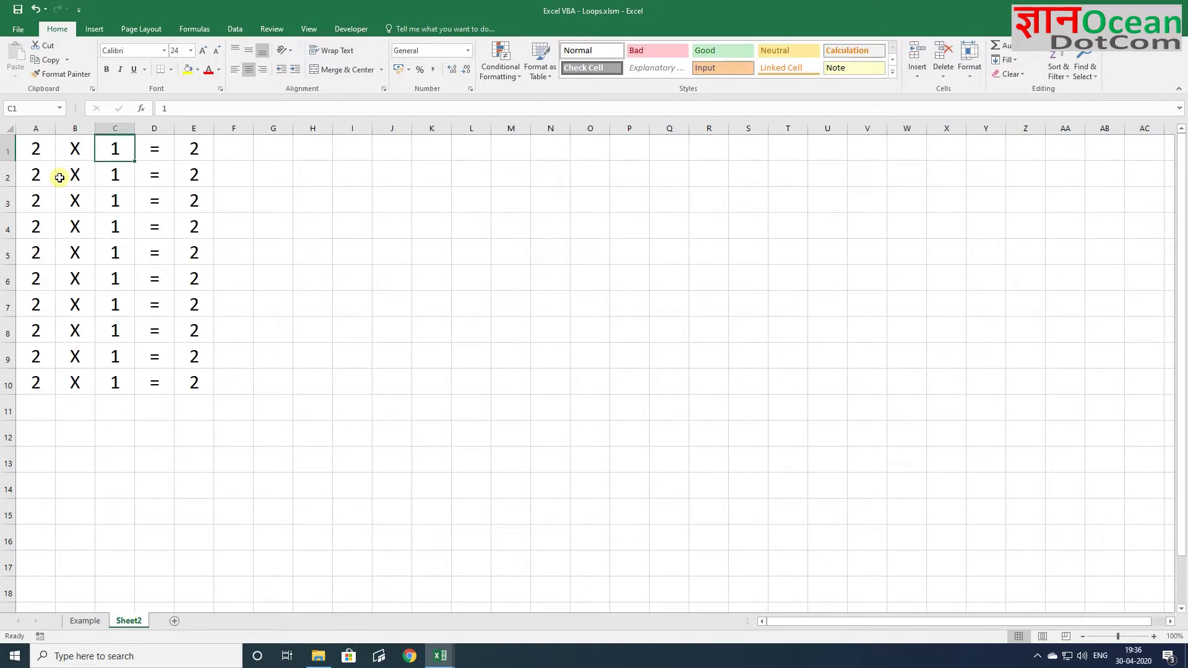
key("Down")
type("2")
key("Return")
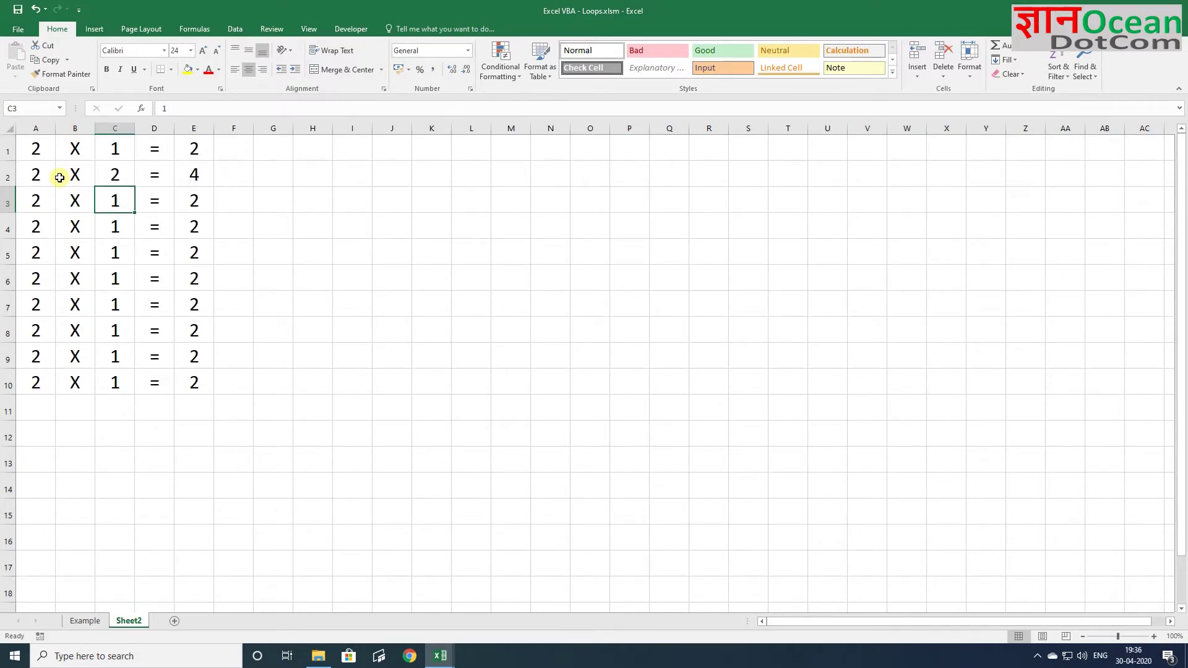
key("Up")
key("Up")
key("shift+Down")
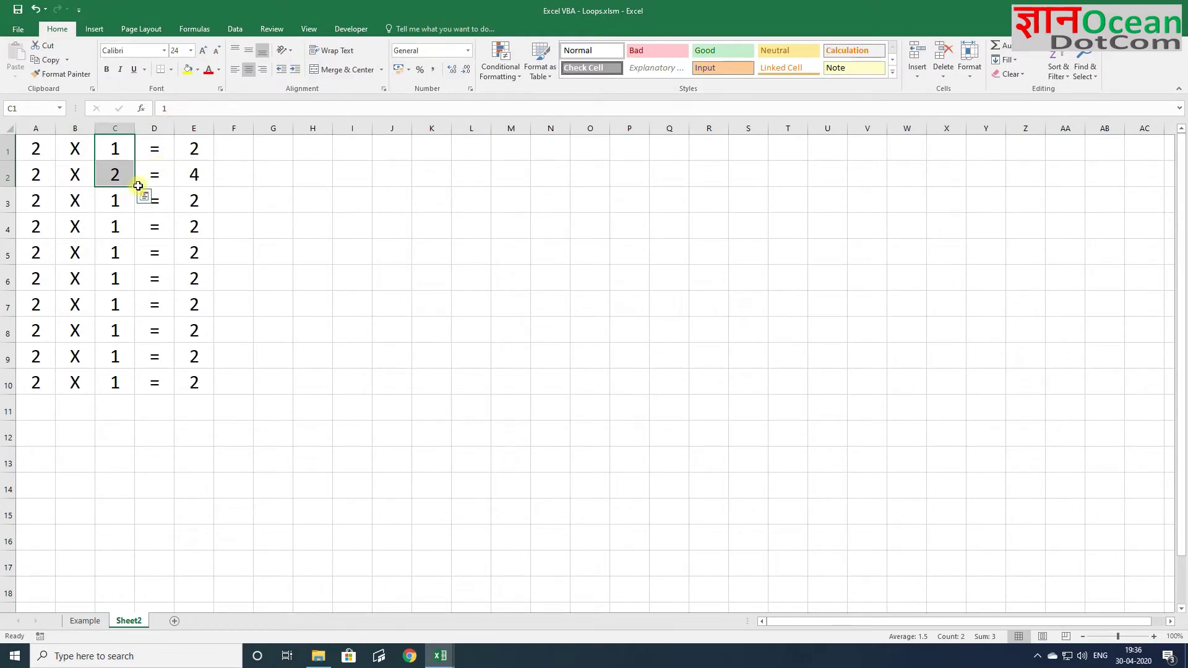
double_click(134, 185)
left_click(37, 149)
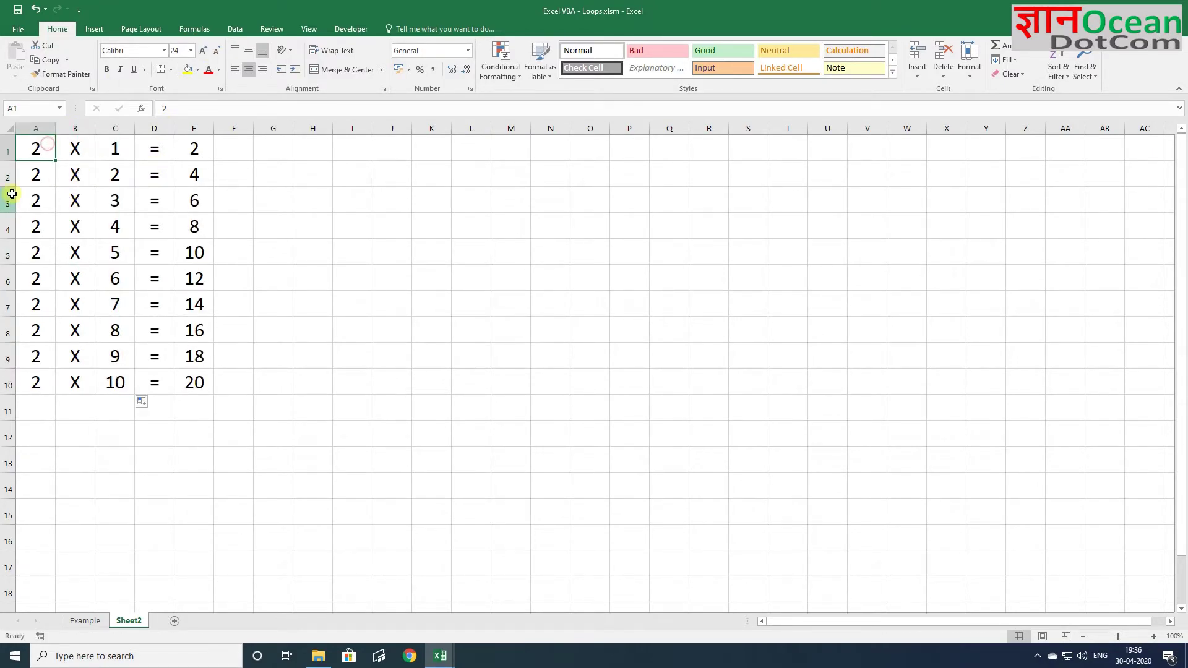
key("alt+F11")
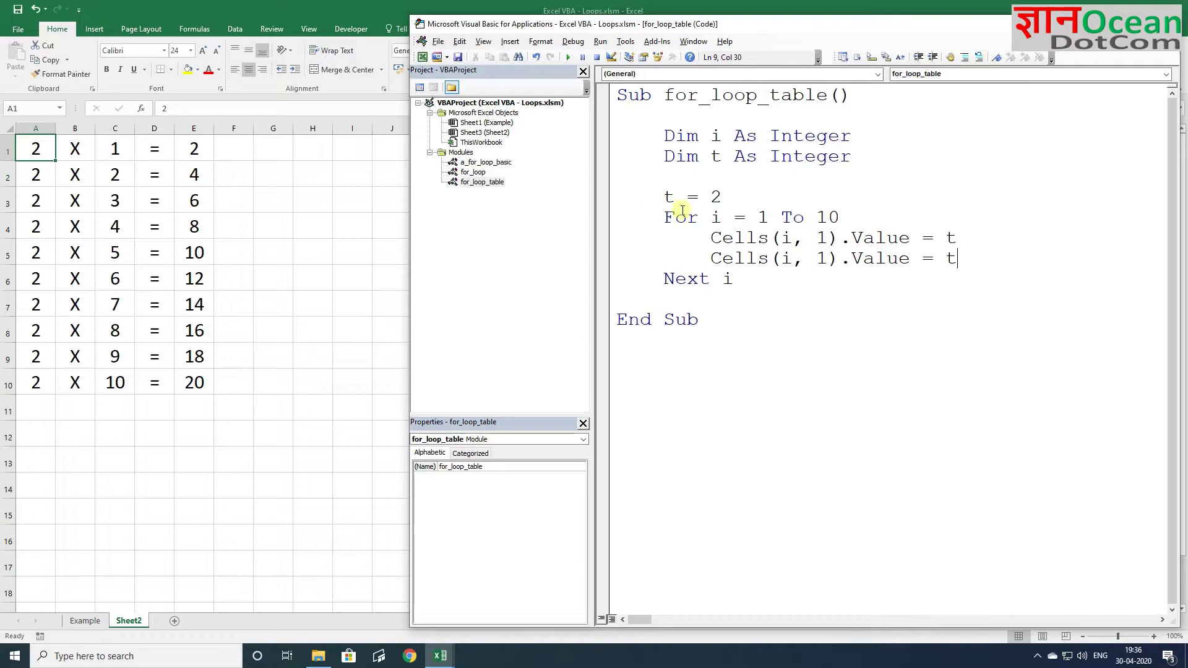
- Change the duplicated line 9 to Cells(i, 2).Value = "x"
left_click(899, 256)
key("End")
key("Left")
key("Left")
key("Left")
key("Left")
type("2")
key("Delete")
key("End")
key("BackSpace")
type("\"x\"")
- Duplicate line 9 below and make the copy Cells(i, 3).Value = i
key("Down")
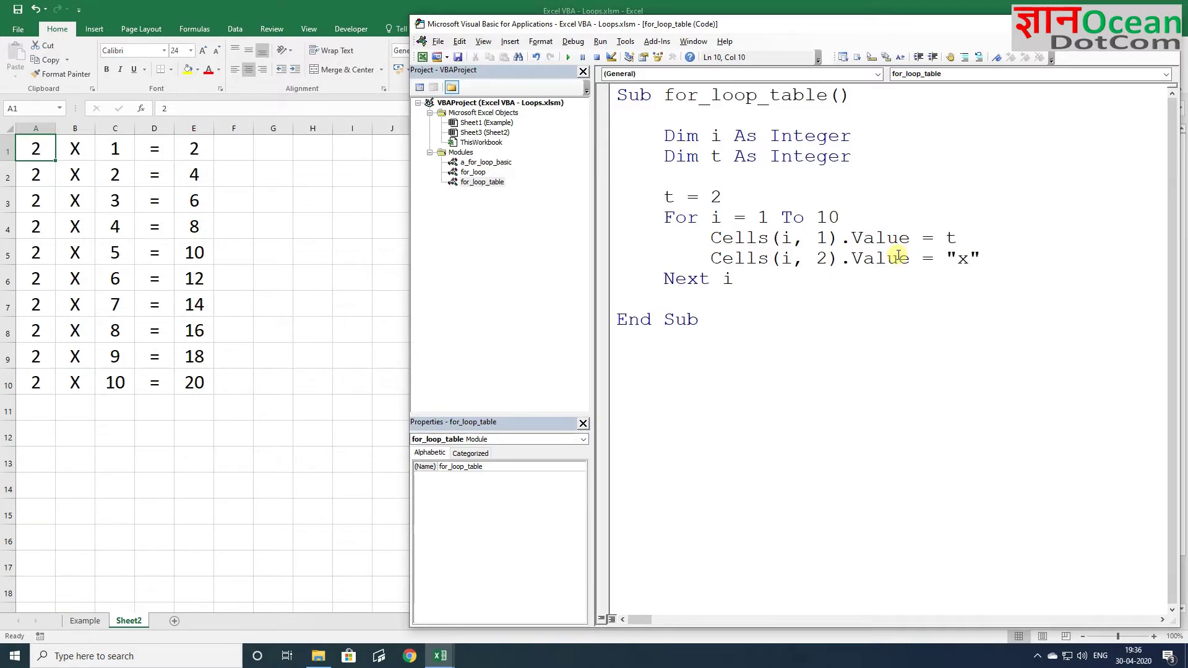
key("Up")
key("Left")
key("shift+End")
key("ctrl+c")
key("End")
key("Return")
key("ctrl+v")
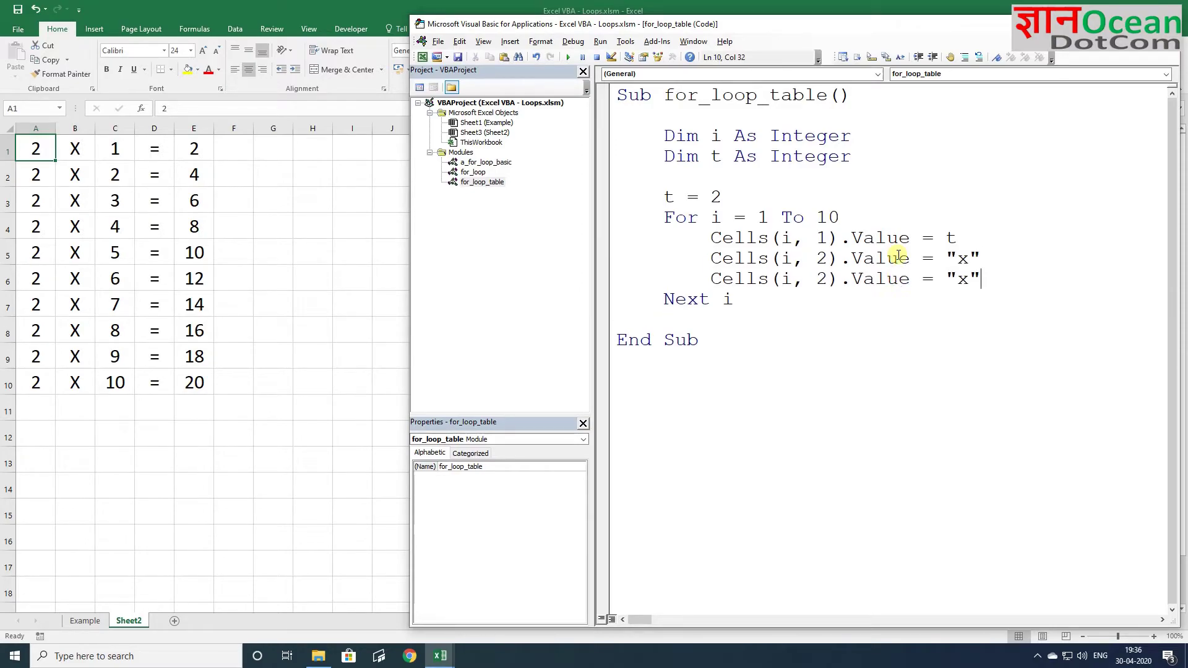
key("Home")
key("ctrl+Right")
key("ctrl+Right")
key("ctrl+Right")
key("ctrl+Right")
key("Delete")
type("3")
key("End")
key("BackSpace")
key("BackSpace")
key("BackSpace")
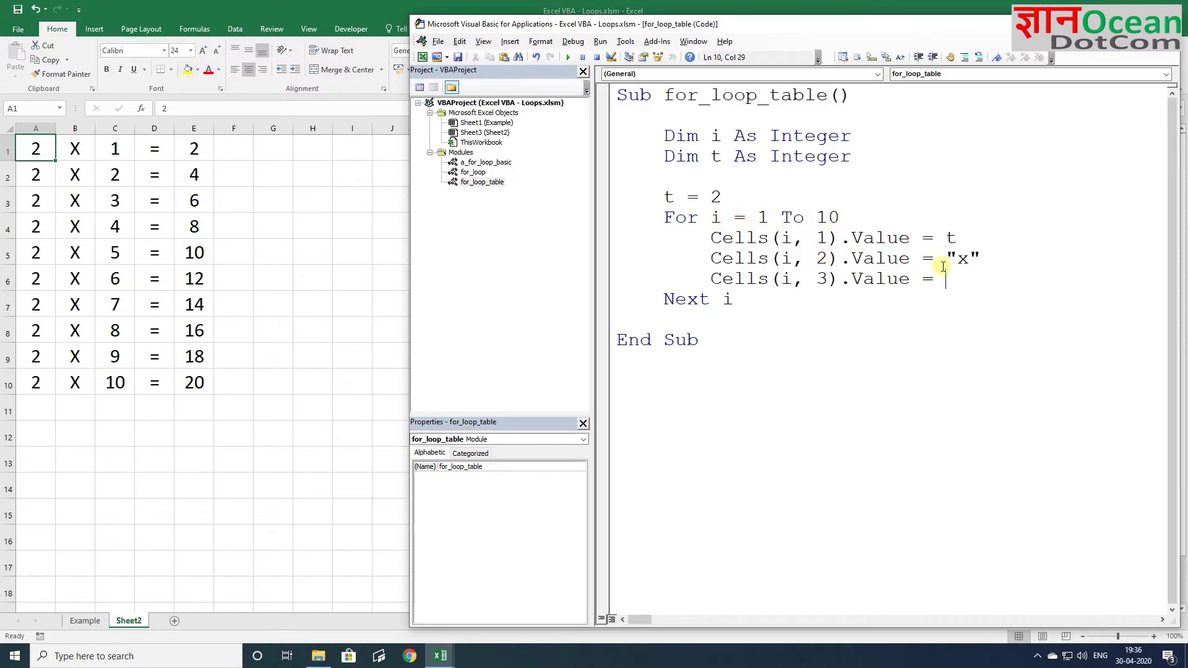
type("i")
- Copy the Cells(i, 3) line to line 11 and change its column to 4 for the "=" entry
key("shift+Home")
key("ctrl+c")
key("End")
key("Return")
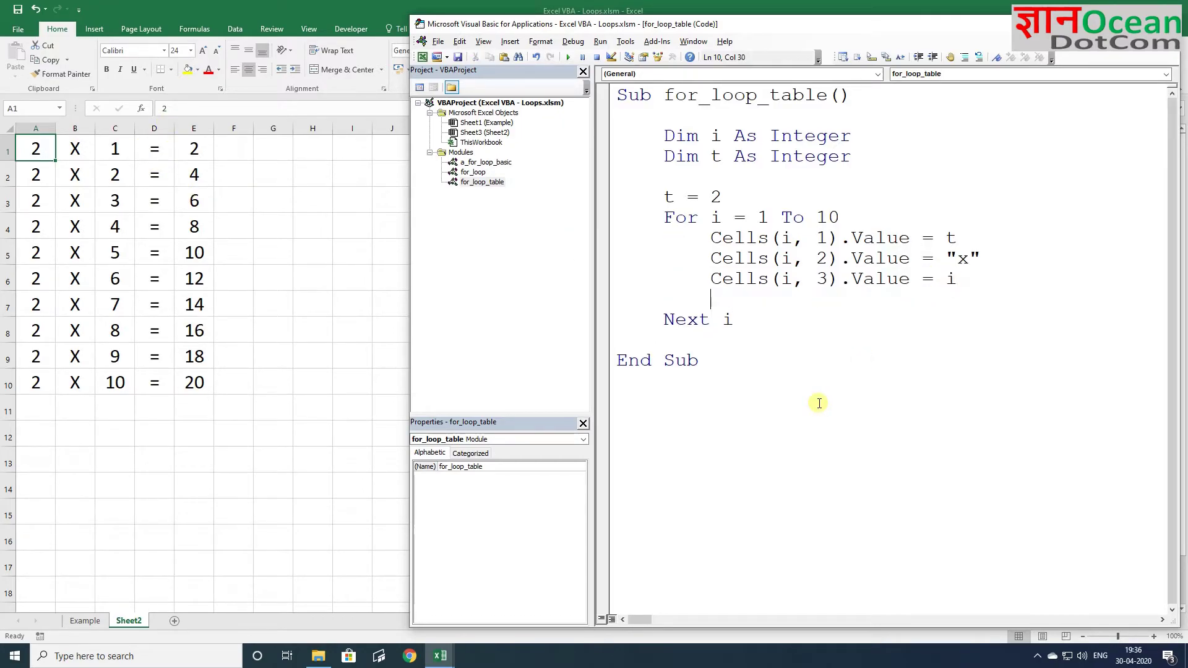
key("ctrl+v")
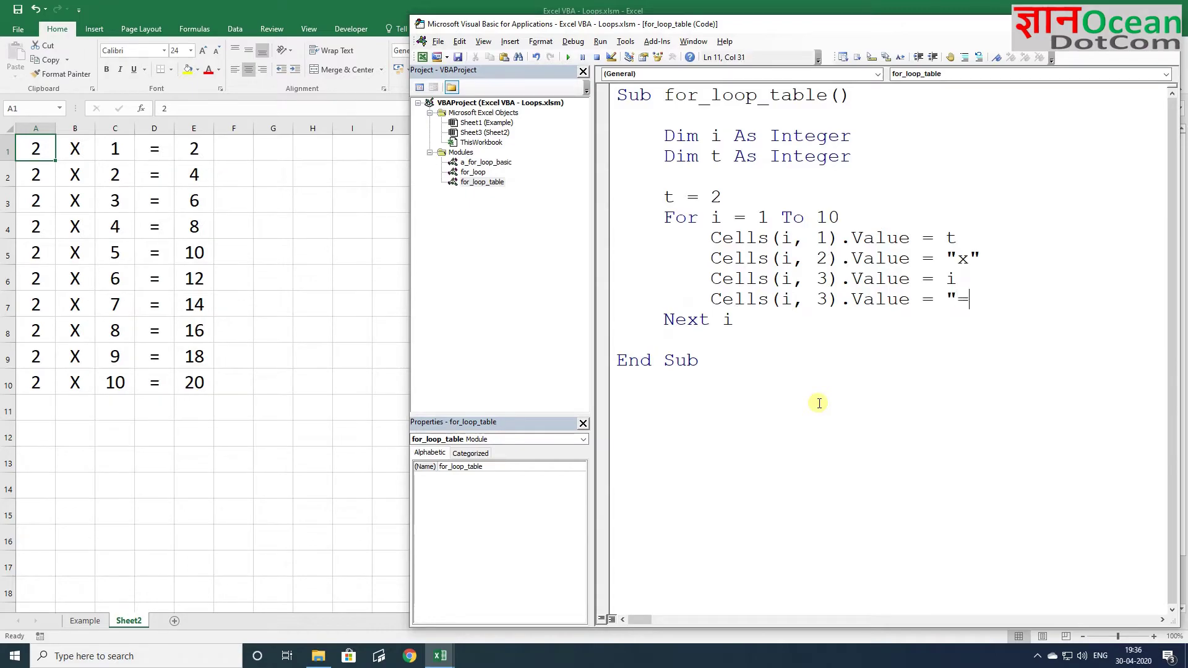
key("shift+Home")
key("Home")
key("Delete")
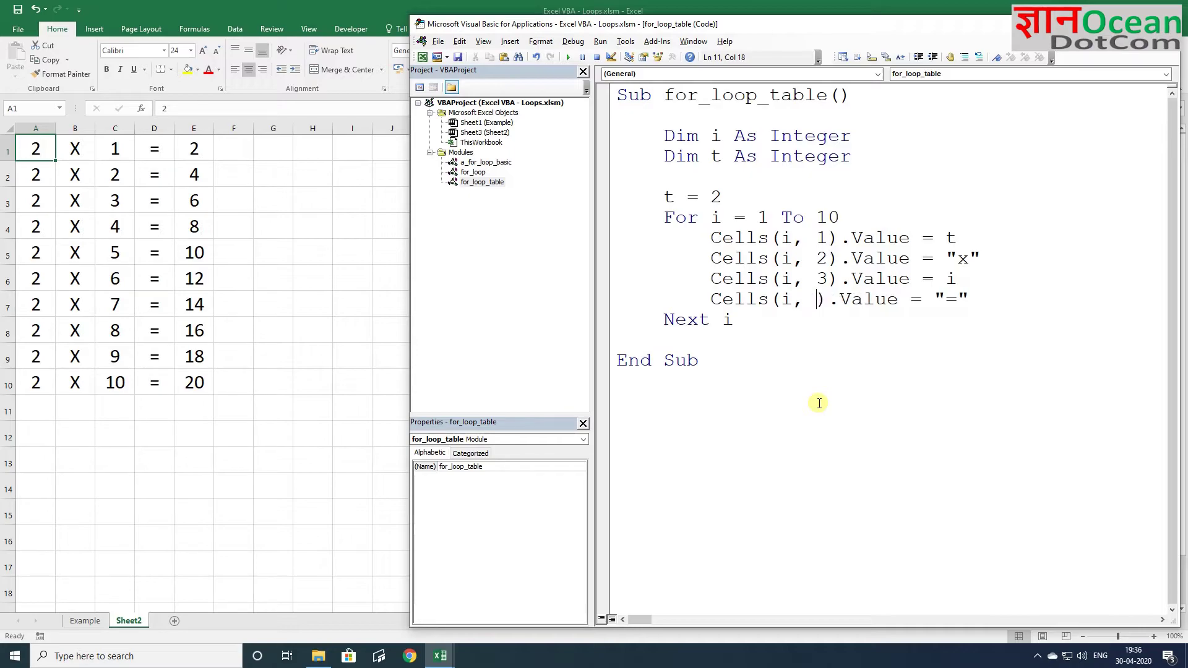
type("4")
- Copy the column-4 line to line 12 as Cells(i, 5) for the t * i result, then check cell E1
key("shift+Home")
key("ctrl+c")
key("End")
key("Return")
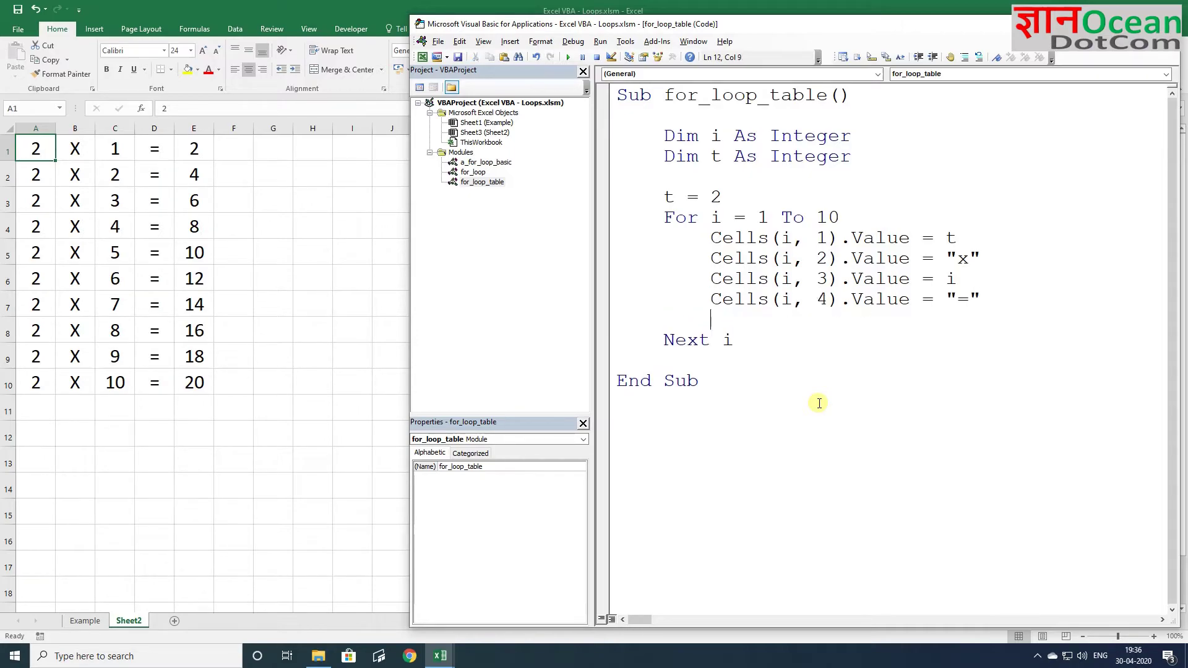
key("ctrl+v")
key("Home")
key("Right")
key("Right")
key("Delete")
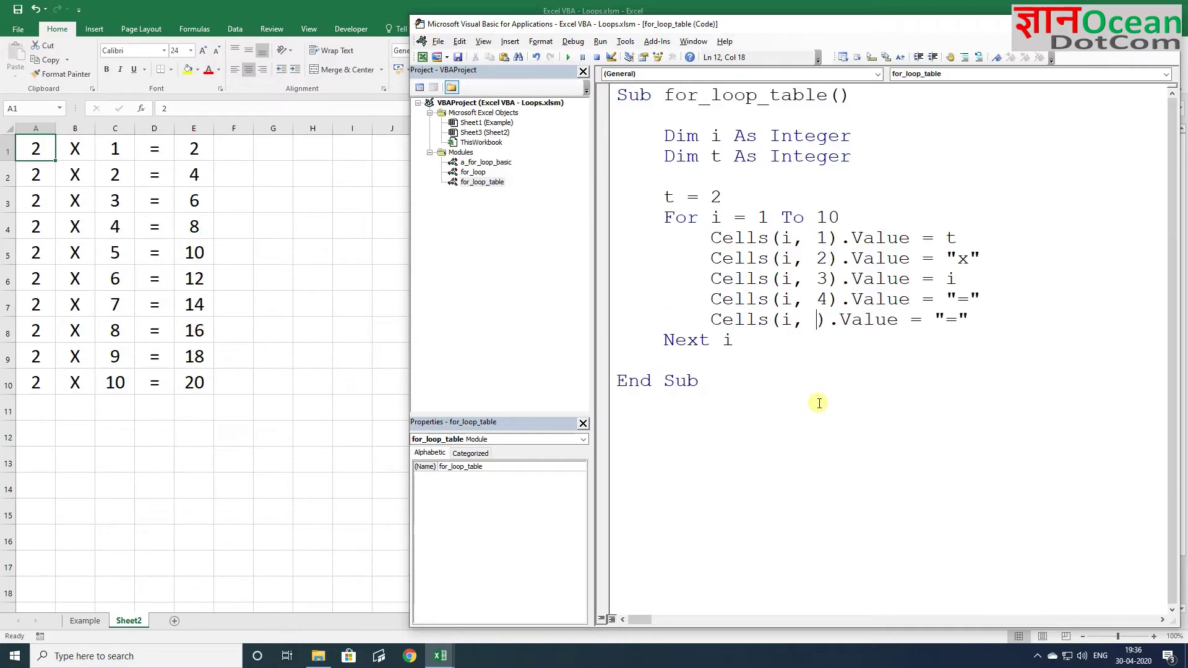
type("5")
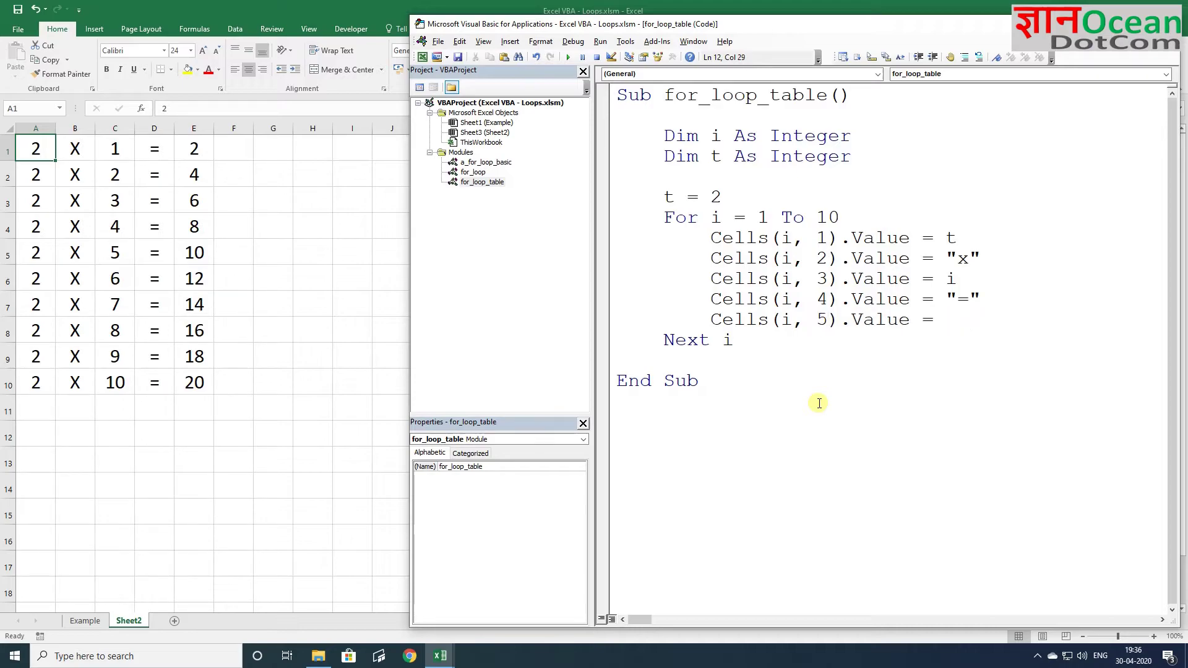
left_click(194, 144)
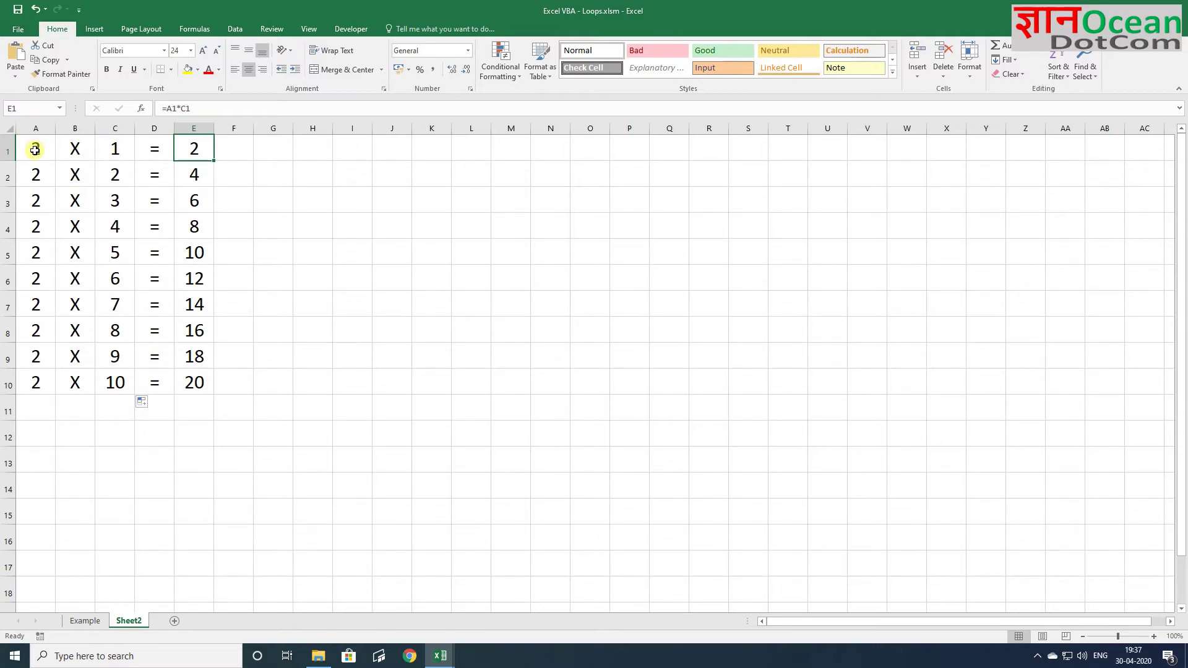
- Delete the hand-built table in Sheet2 columns A–E, then return to the for_loop_table code
key("alt+F11")
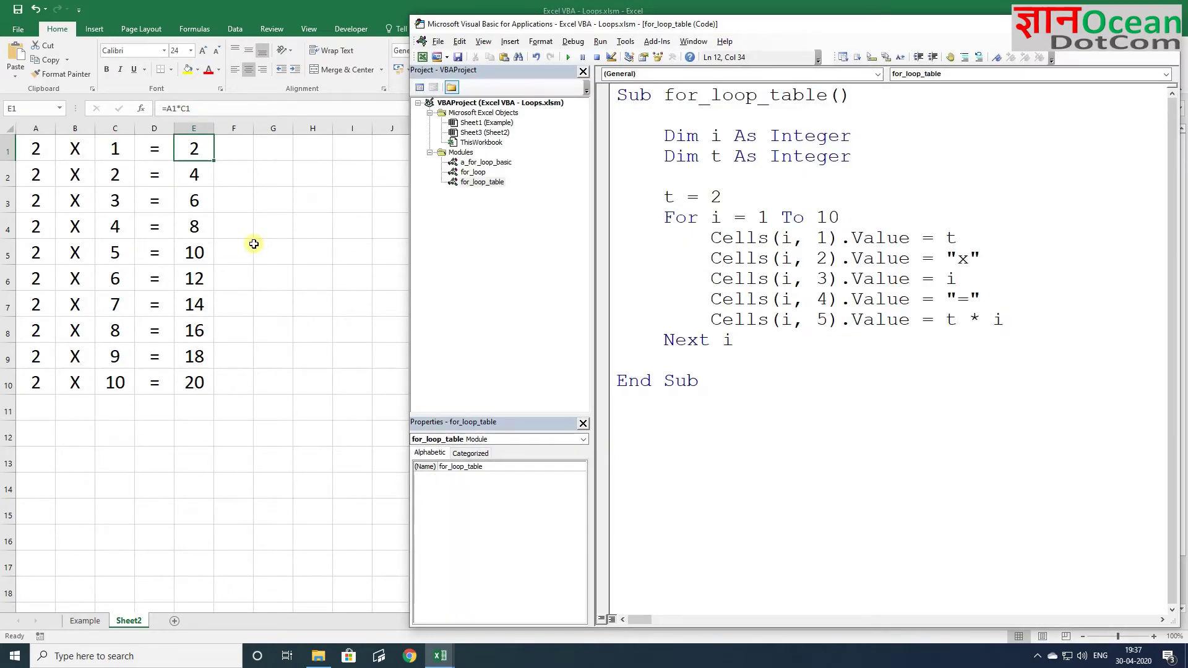
key("Up")
key("Up")
key("Up")
key("alt+F11")
left_click(131, 167)
left_click_drag(39, 132, 186, 129)
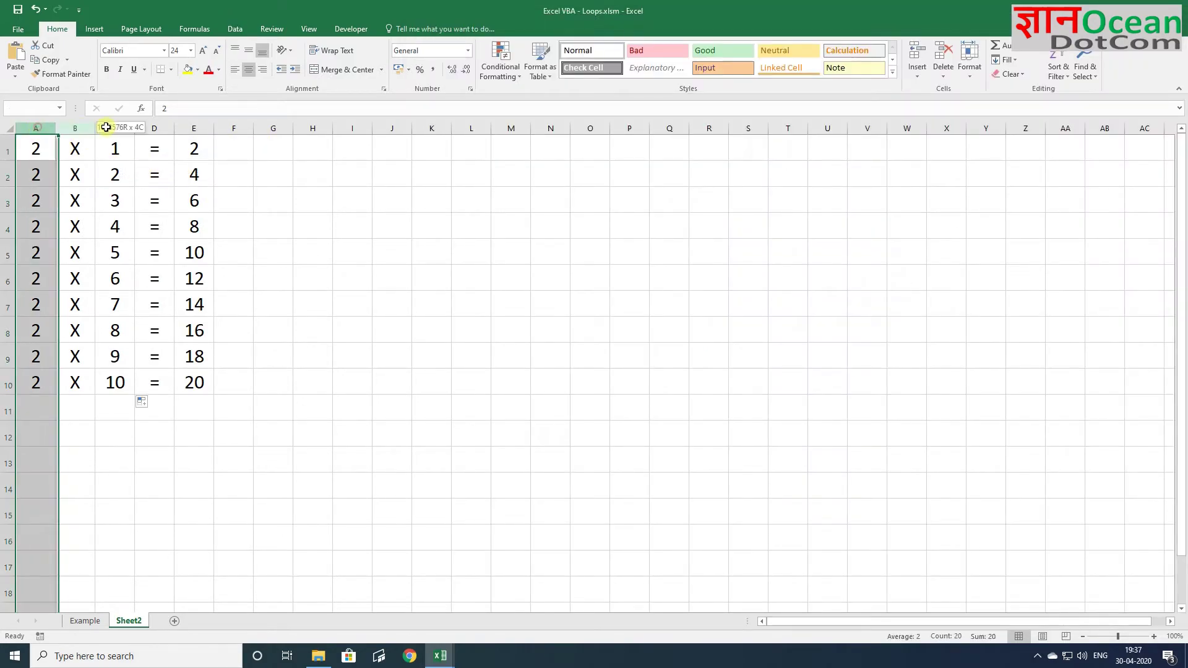
key("Delete")
key("ctrl+Home")
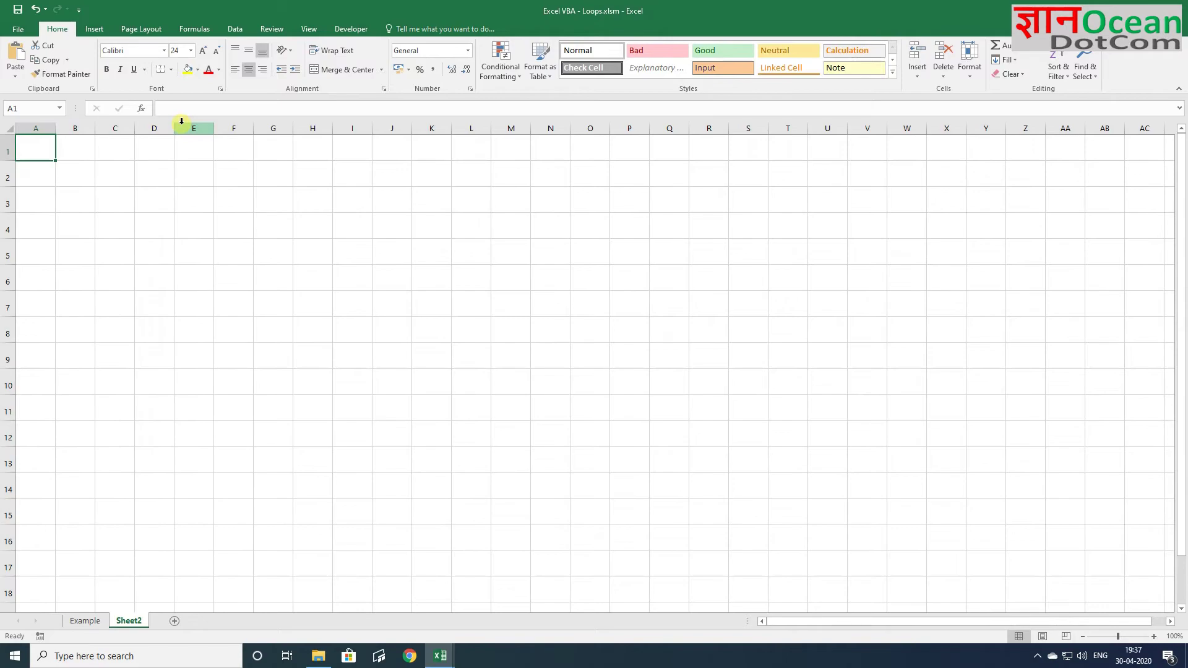
key("alt+F11")
left_click(759, 280)
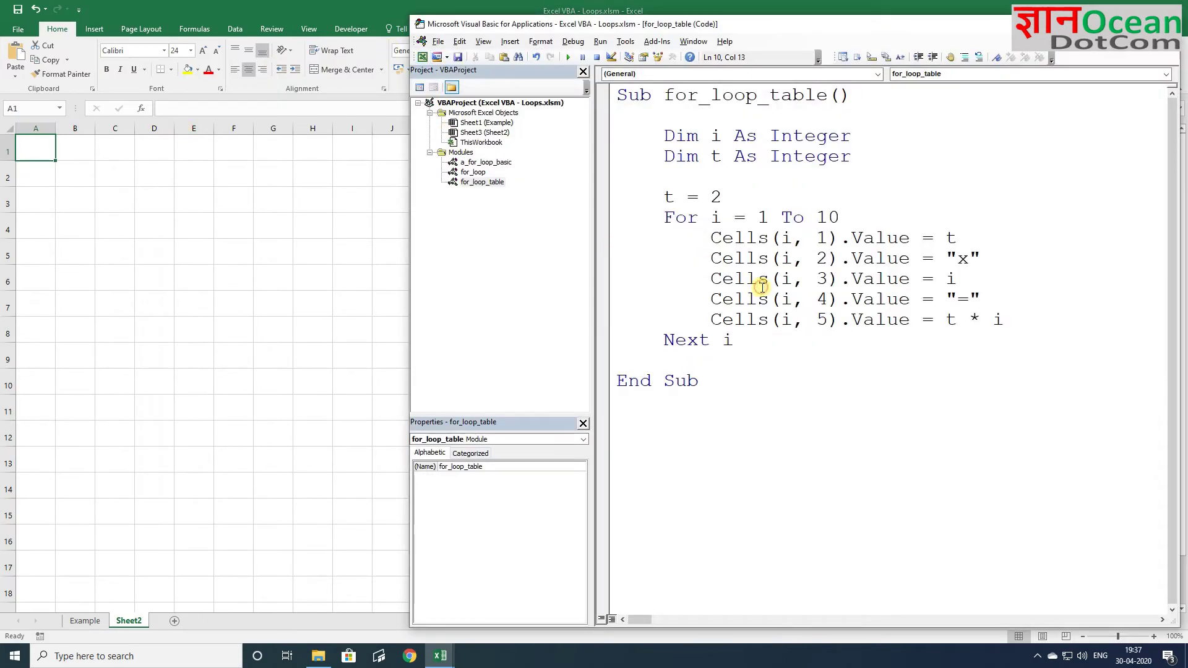
- Step through for_loop_table with F8, watching A1:E1 fill with 2 x 1 = 2, then finish with F5
key("F8")
key("F8")
key("F8")
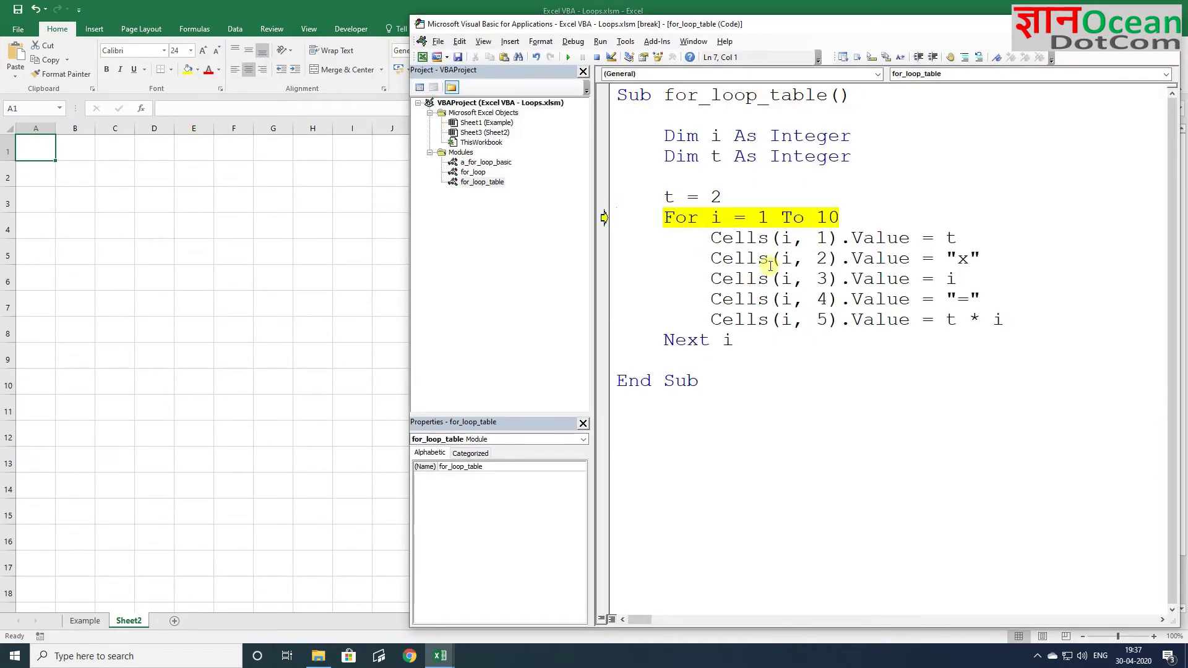
key("F8")
mouse_move(785, 238)
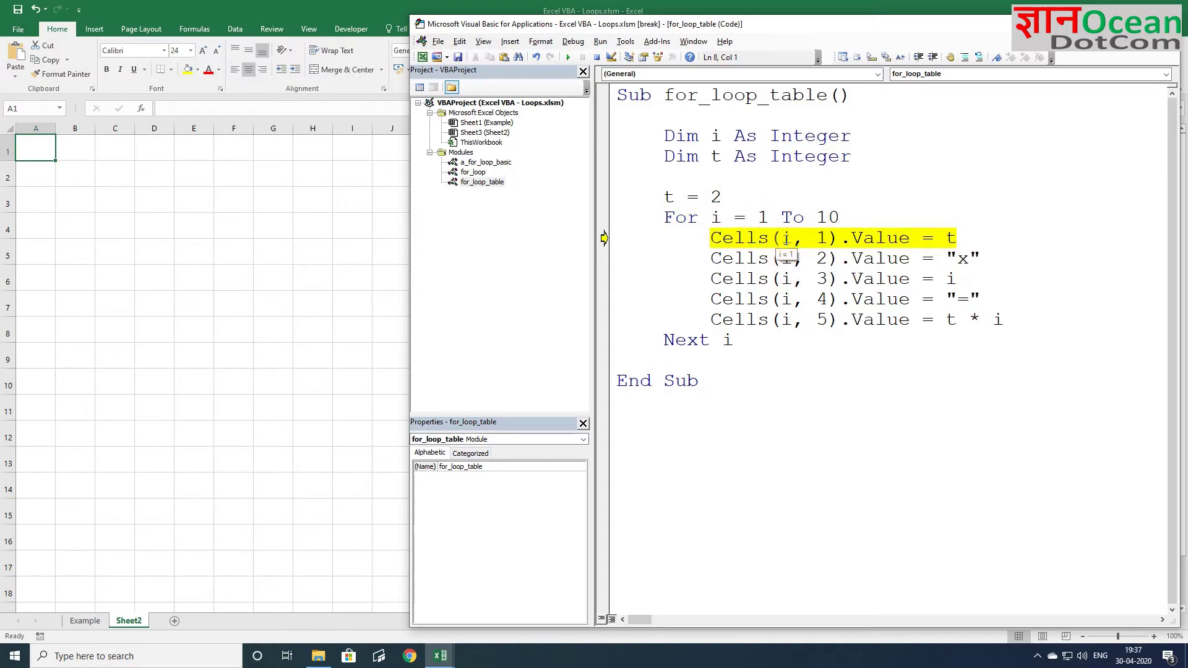
key("F8")
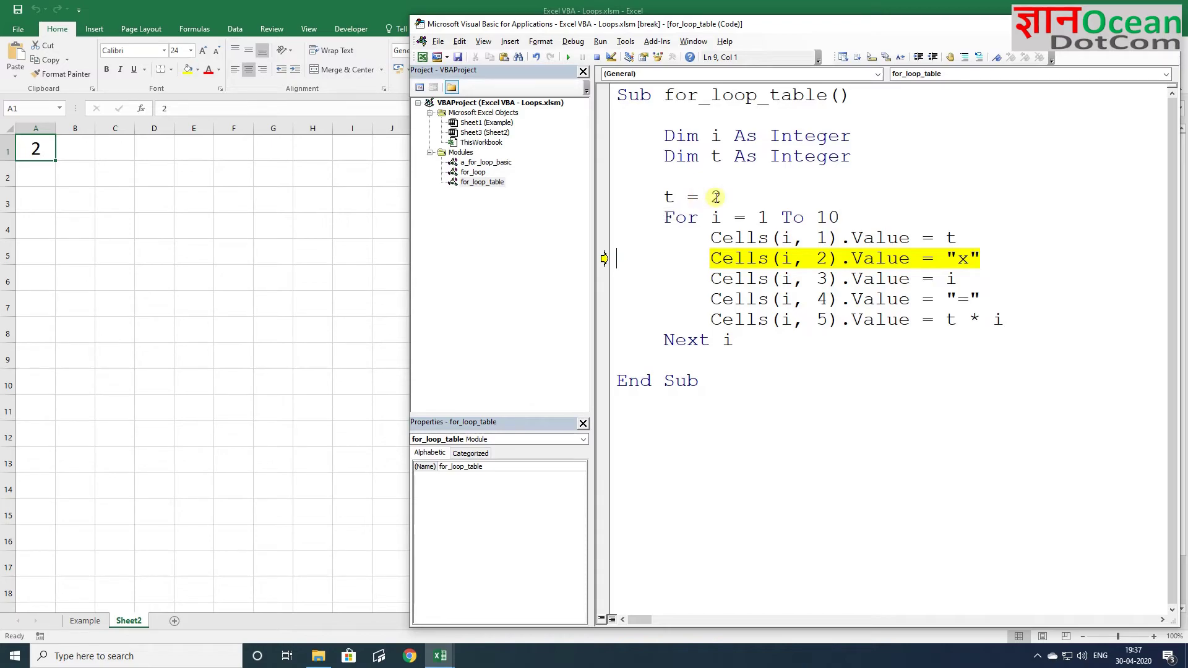
key("F8")
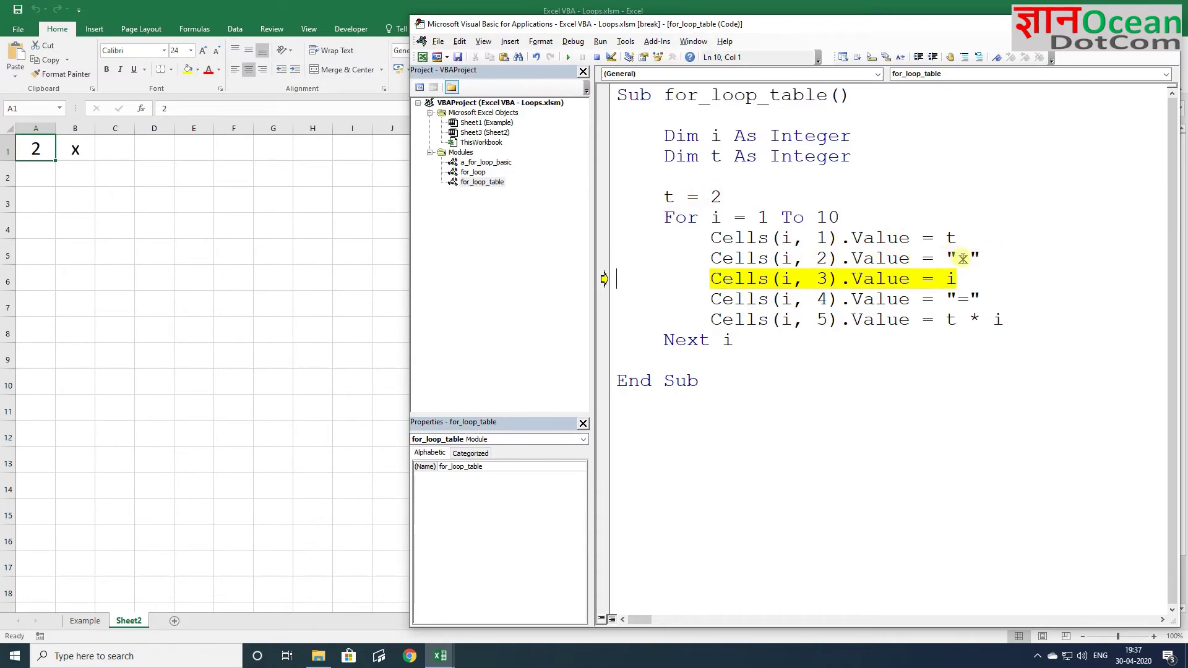
key("F8")
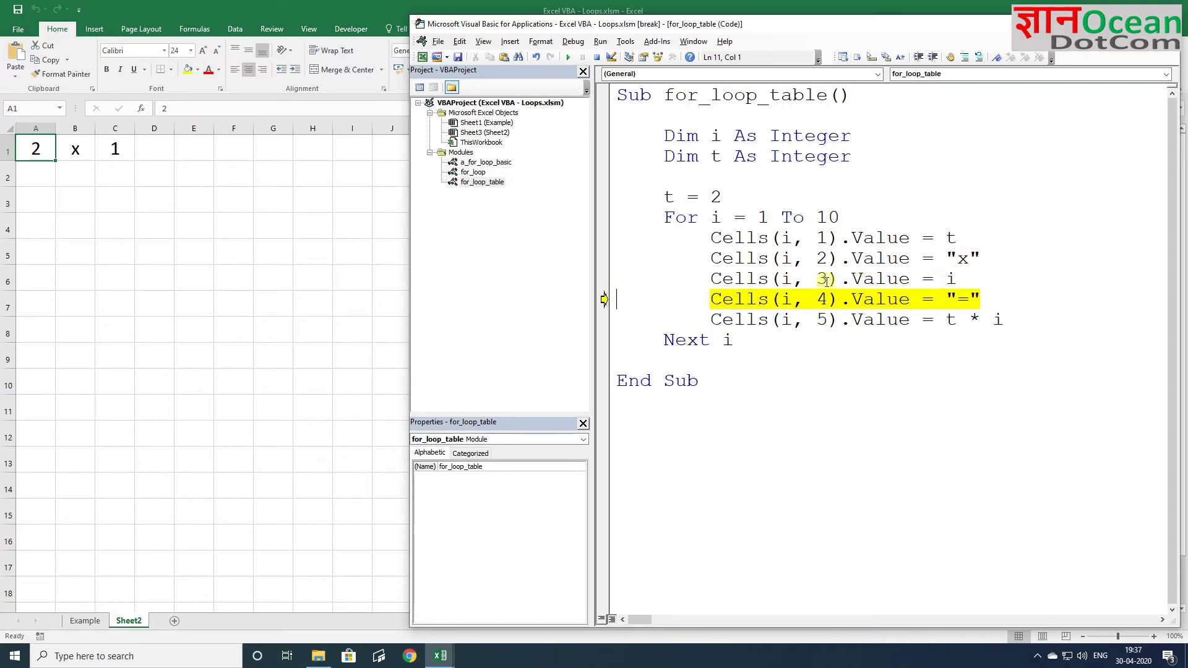
key("F8")
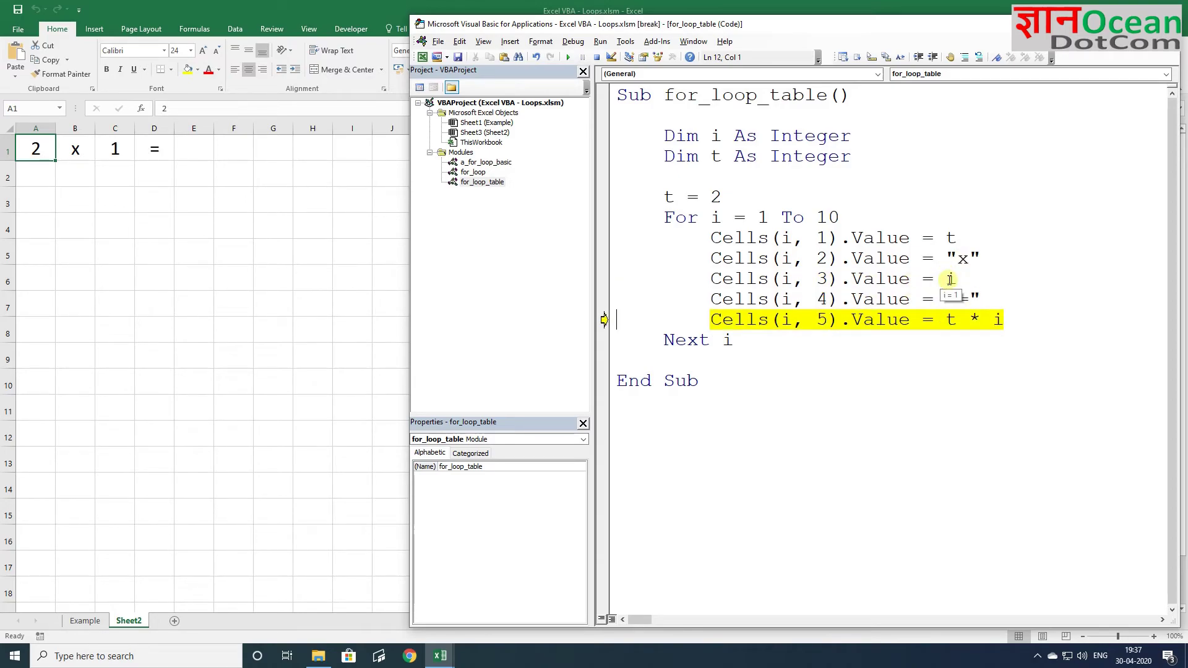
key("F8")
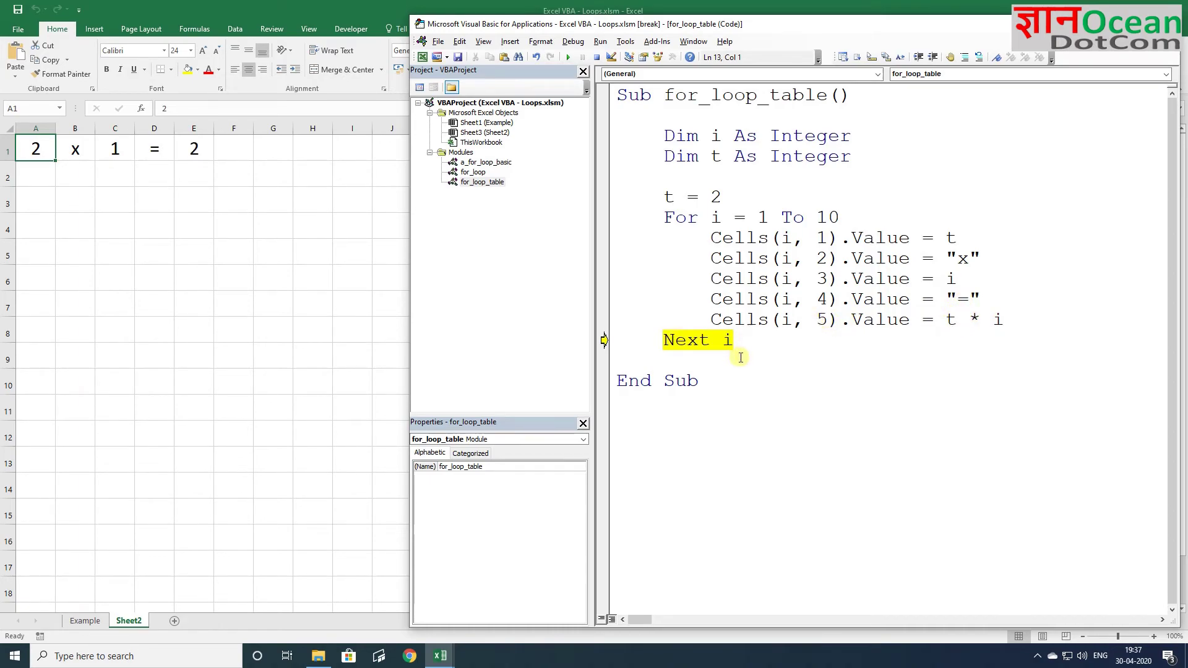
key("F8")
key("F8")
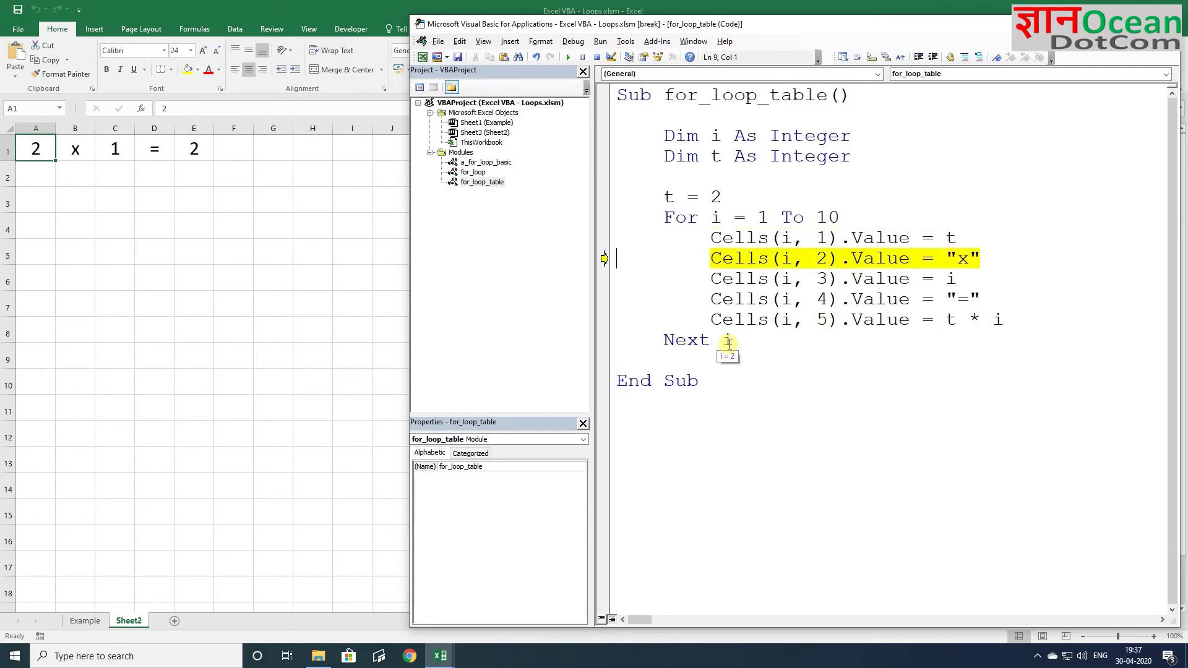
key("F8")
key("F8")
key("F8")
key("F8")
key("F8")
key("F8")
key("F8")
key("F8")
key("F8")
key("F8")
key("F8")
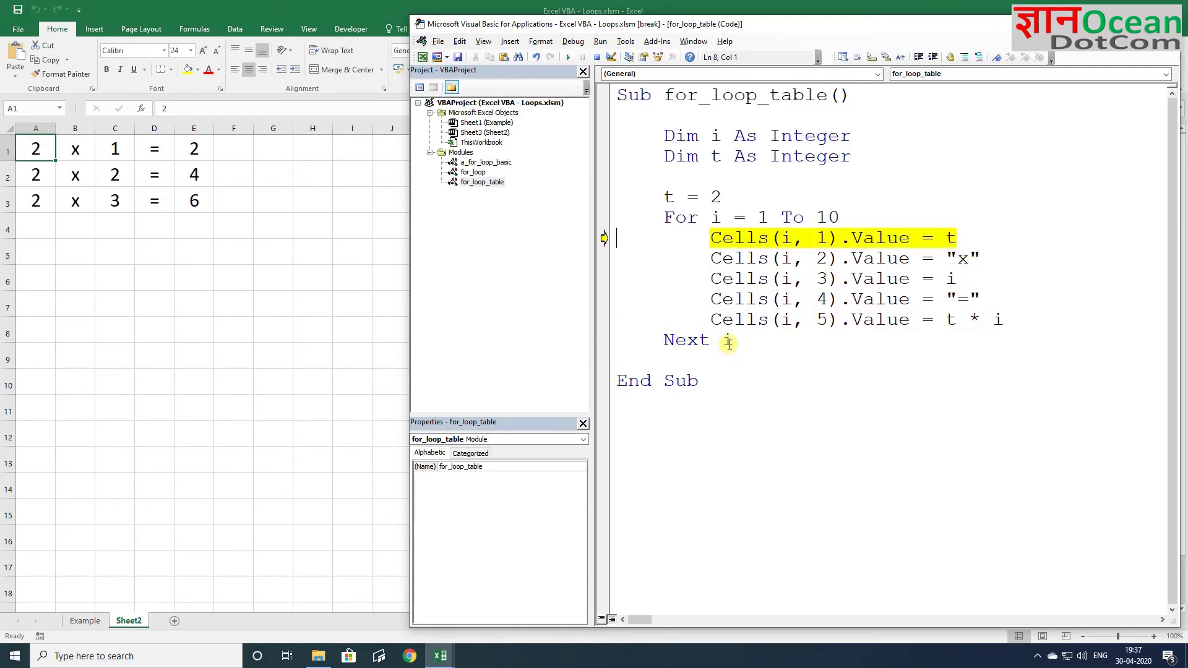
key("F8")
key("F8")
key("F8")
key("F8")
key("F8")
key("F8")
key("F8")
key("F8")
key("F8")
key("F8")
key("F8")
key("F8")
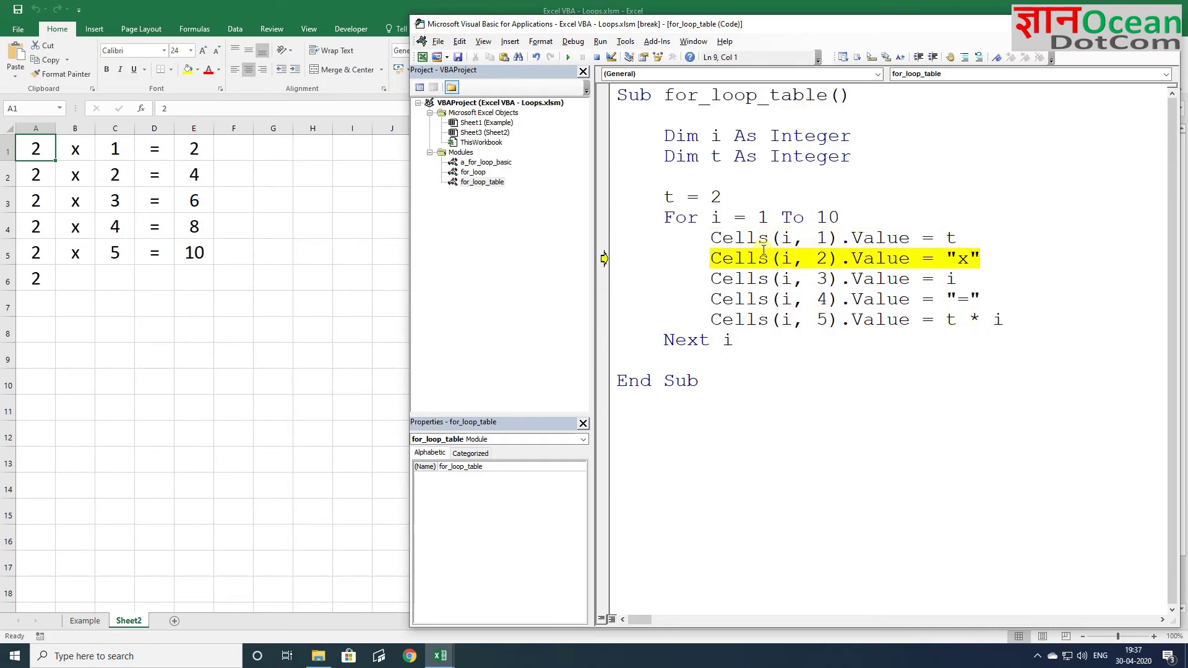
key("F5")
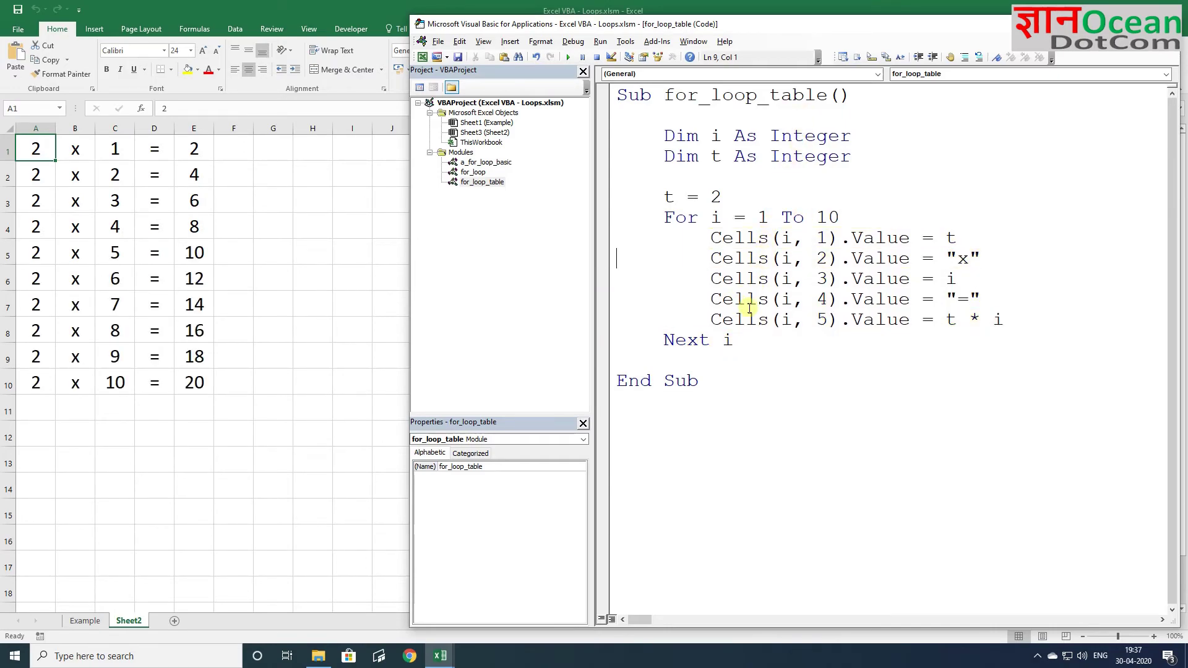
- Change t from 2 to 3 and run the macro for the 3 times table
left_click(730, 200)
key("BackSpace")
left_click(569, 61)
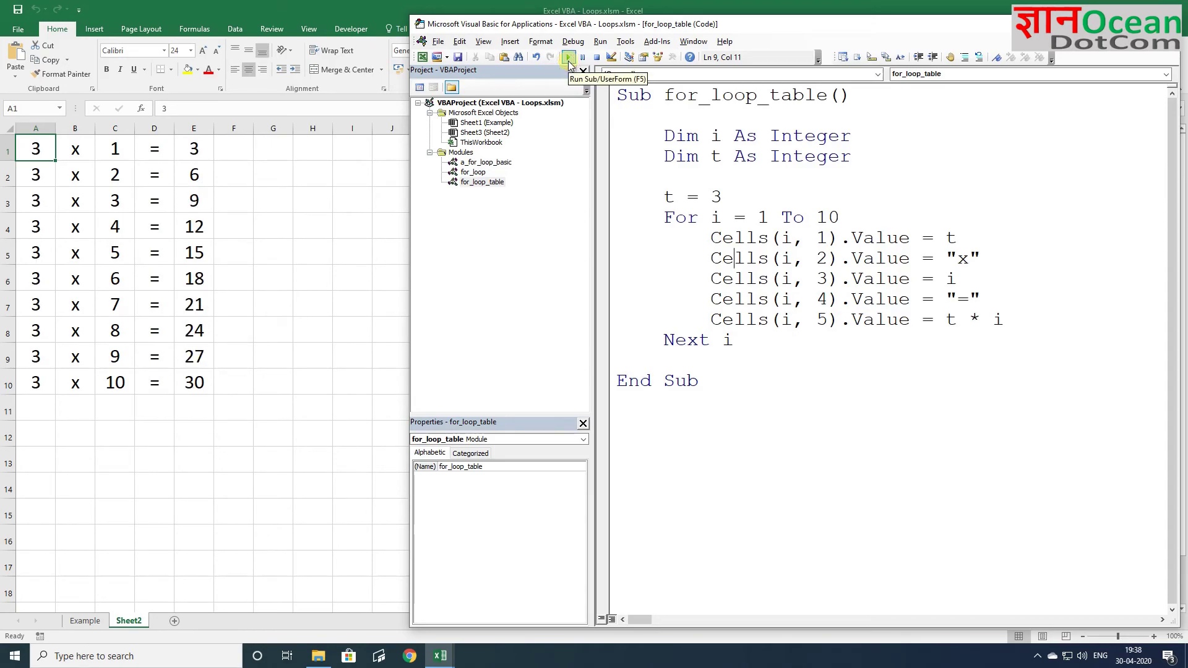
- Change t to 5 and run the macro again for the 5 times table
left_click(731, 200)
key("BackSpace")
type("5")
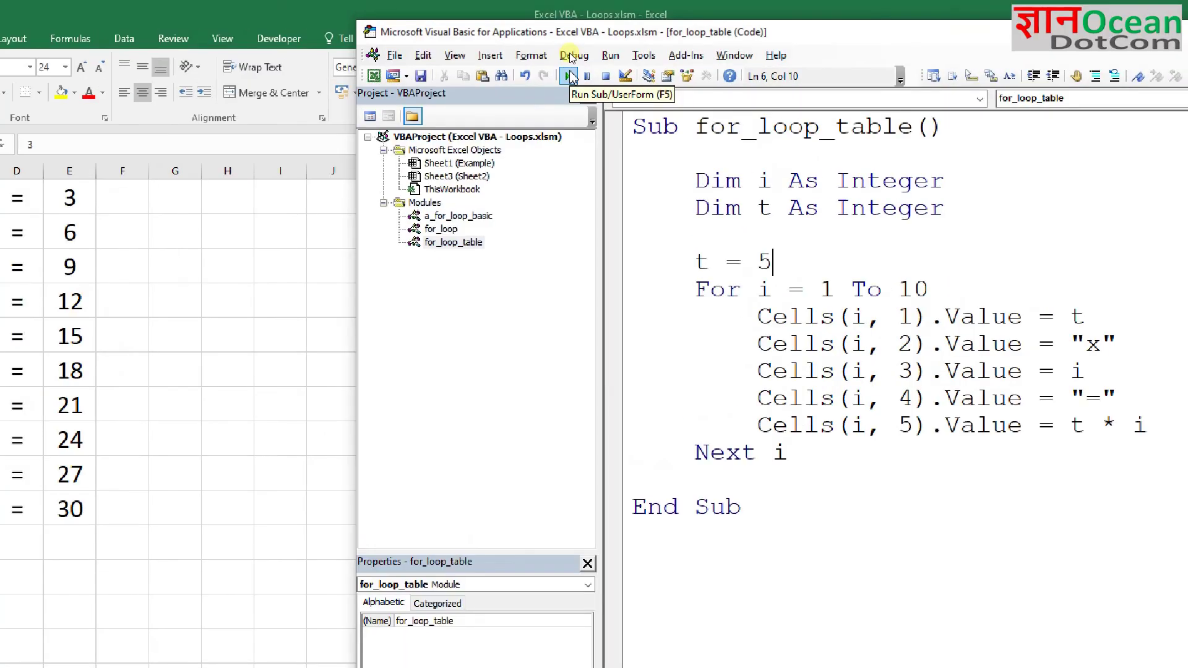
left_click(568, 92)
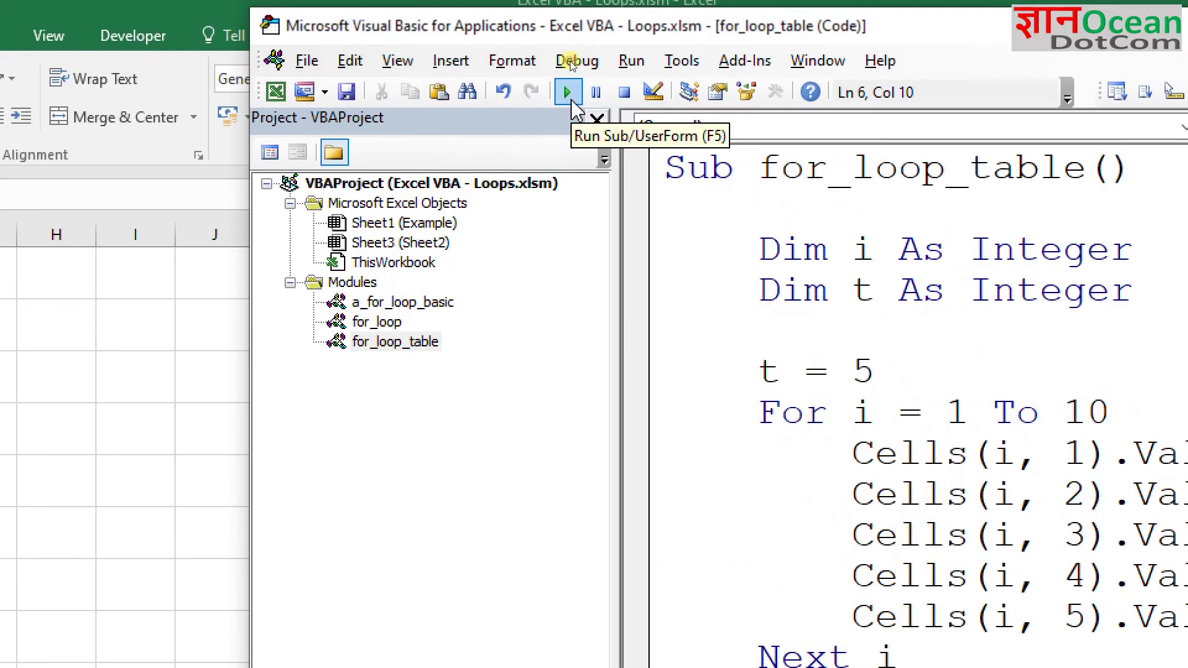
left_click(902, 452)
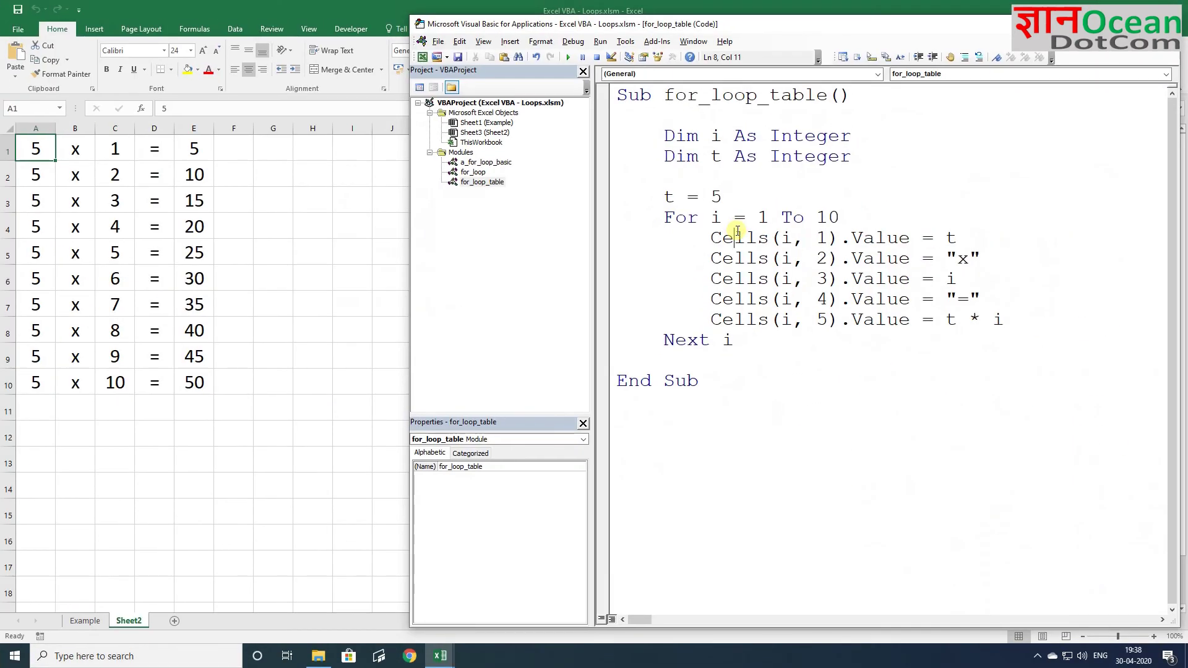
- Replace t = 5 with 115, run it with F5, and autofit column E for 1035 and 1150
double_click(718, 198)
key("Delete")
type("115")
key("F5")
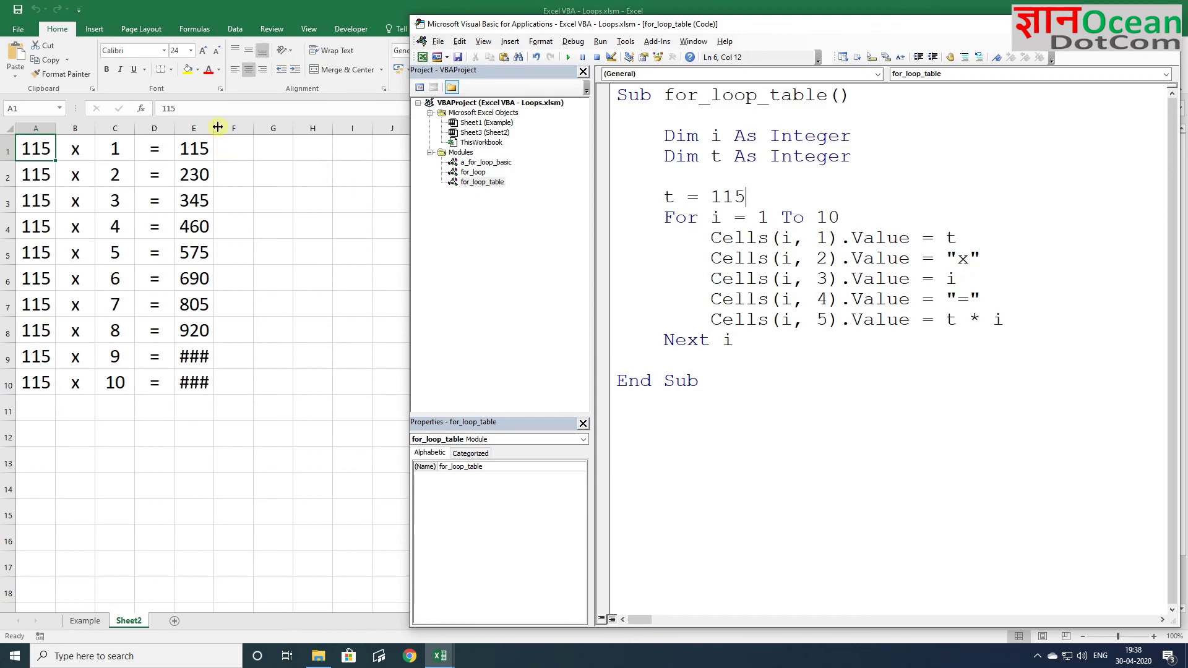
double_click(215, 128)
key("alt+F11")
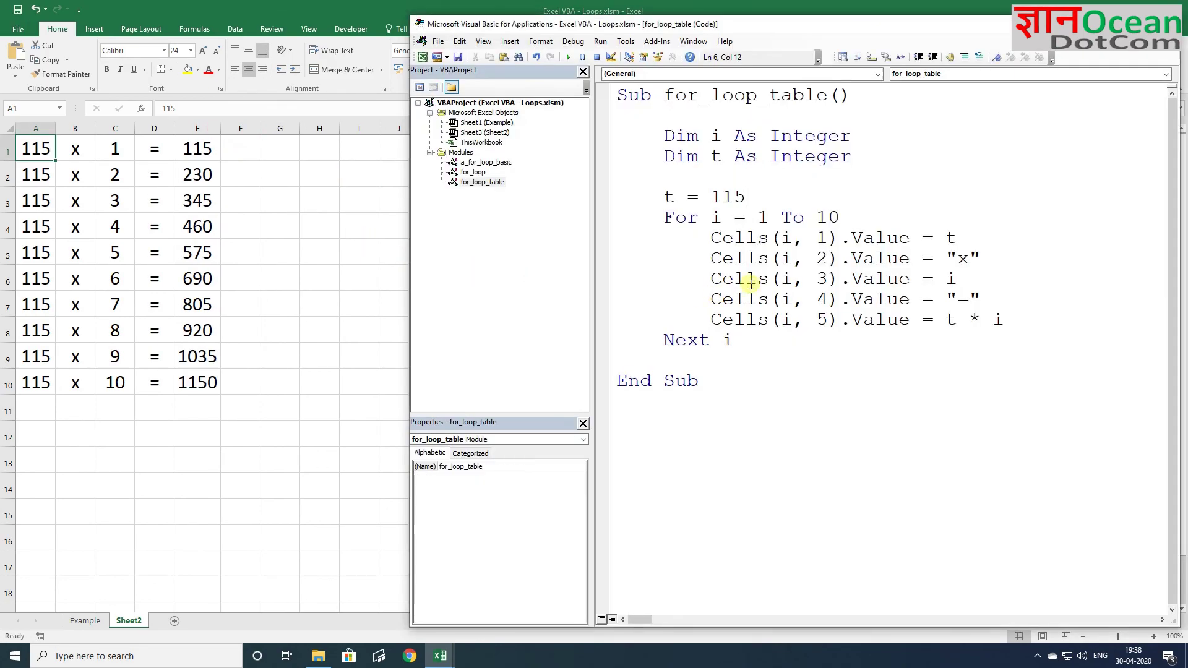
left_click(756, 280)
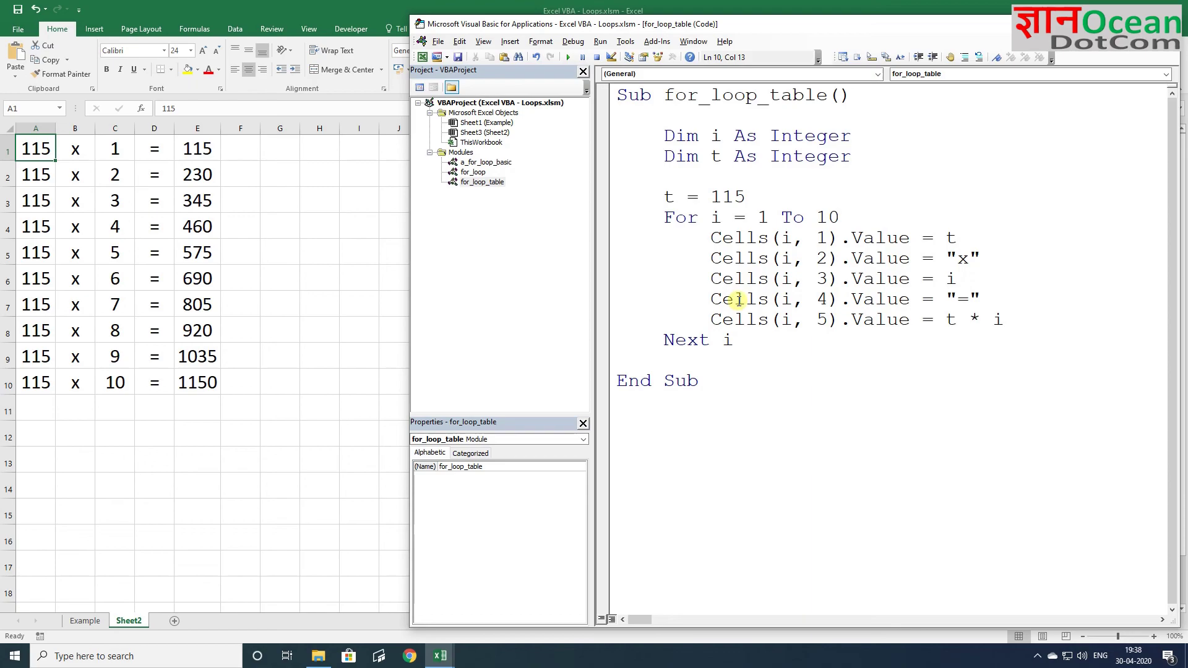